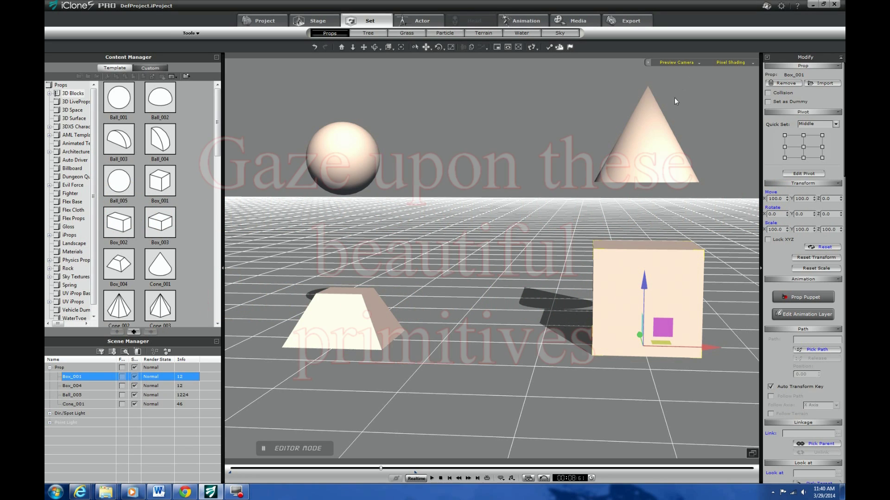
- Open the Preview Camera dropdown above the viewport to see the available cameras
click(688, 62)
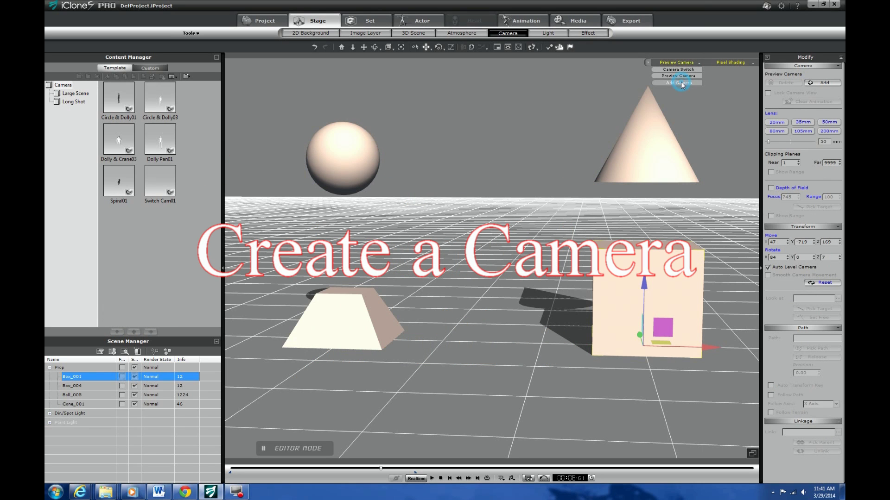
- Add a new camera, rename it Main in Scene Manager, and rewind the timeline
click(680, 82)
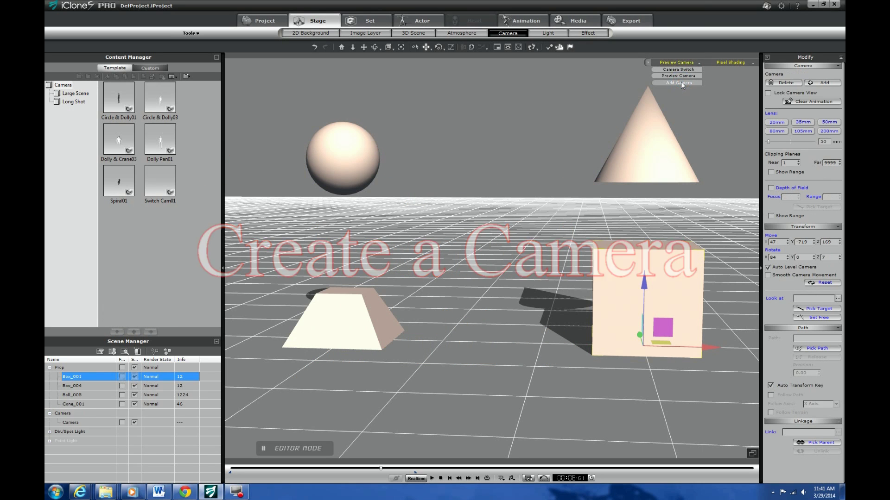
double_click(72, 424)
text(Main)
key(Return)
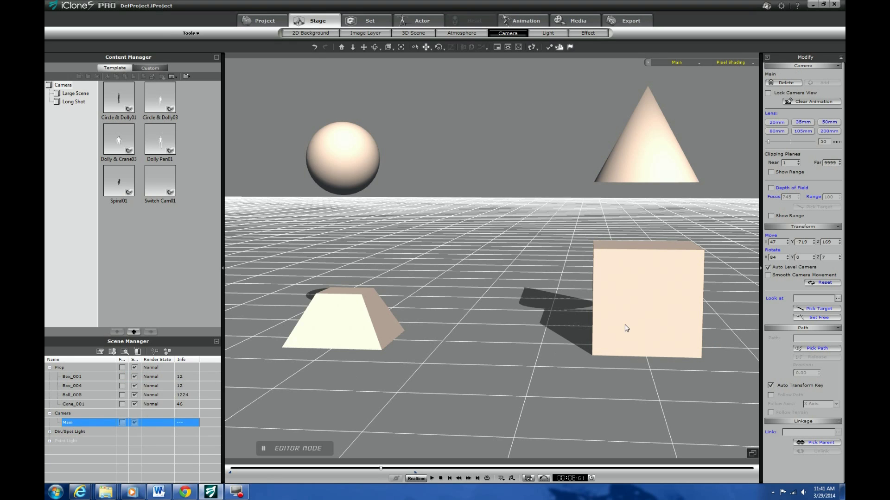
click(441, 478)
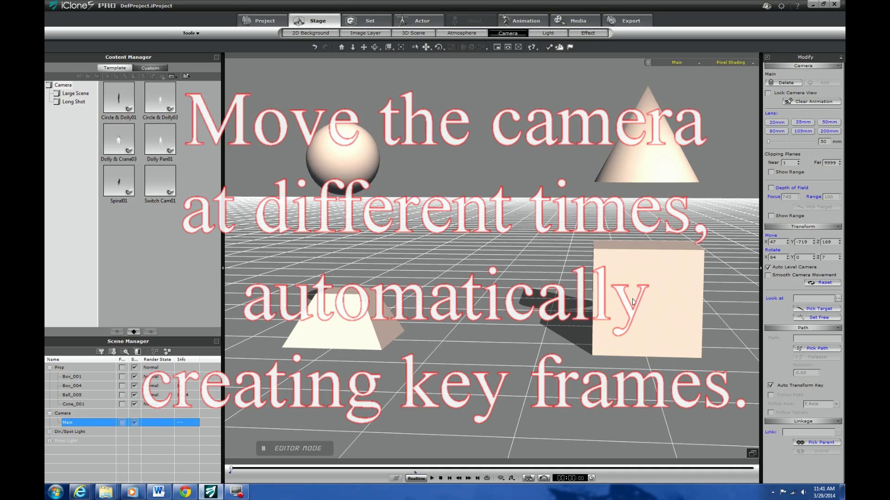
- Frame the box with the Main camera at the start, then from another angle at 00:01:26
click(632, 301)
middle_drag(633, 303, 555, 319)
scroll(555, 320, up, 2)
scroll(554, 319, up, 3)
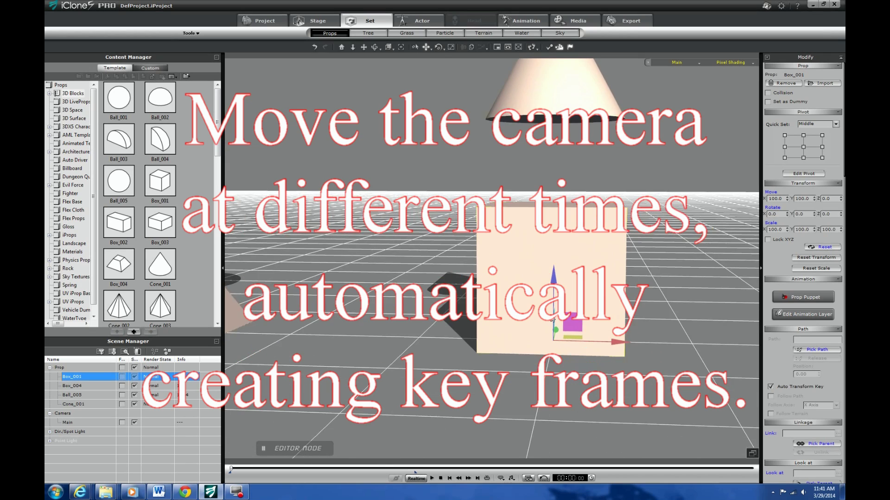
scroll(551, 315, up, 2)
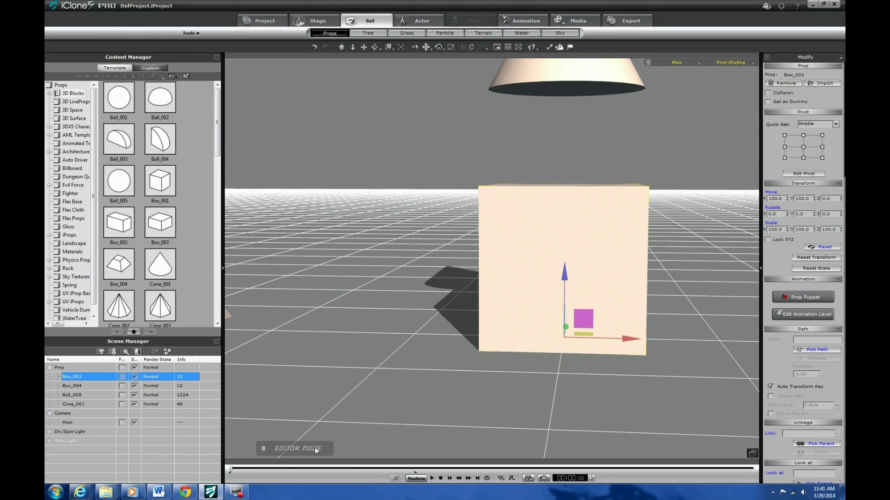
drag(231, 469, 253, 471)
right_drag(265, 346, 648, 326)
scroll(647, 325, up, 2)
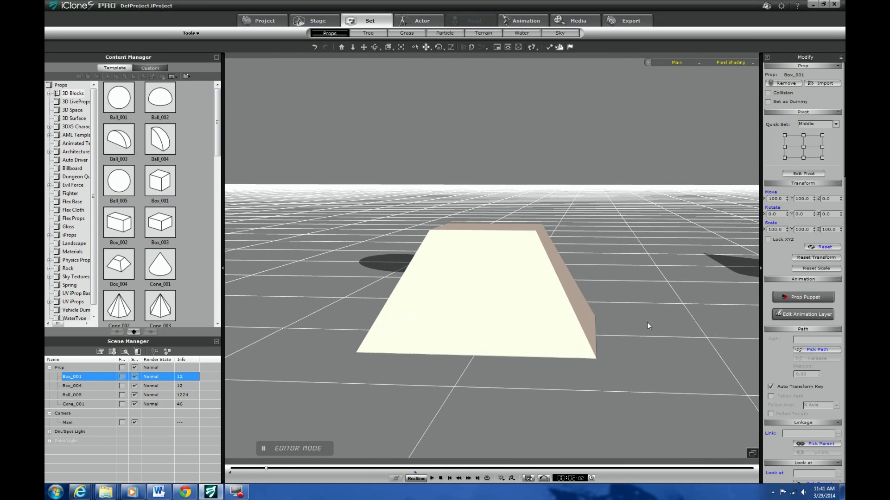
- At about 00:04:63 and later, key views bringing the ball, then sphere and box, into frame
drag(267, 469, 313, 466)
middle_drag(475, 254, 501, 398)
click(312, 469)
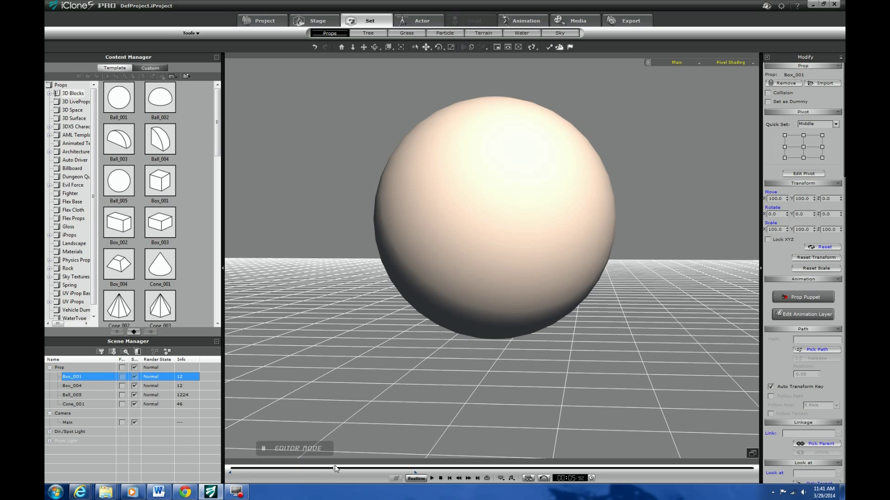
drag(352, 470, 379, 469)
middle_drag(660, 300, 395, 283)
scroll(544, 223, down, 5)
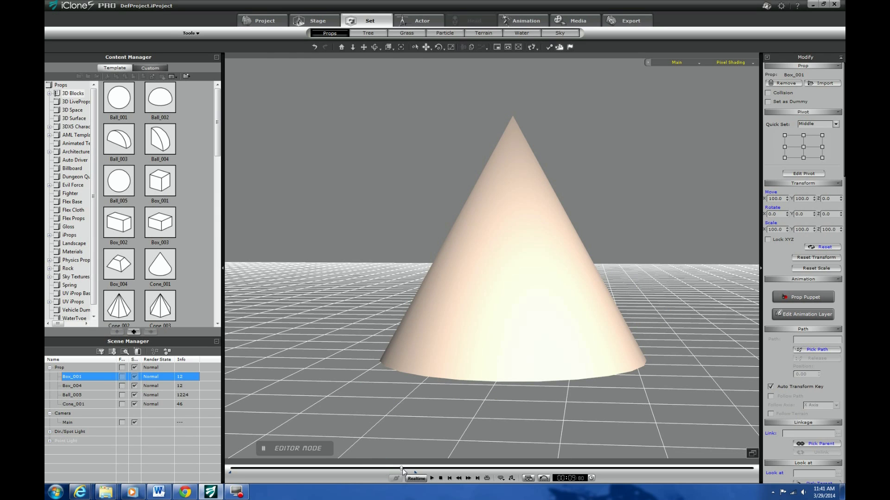
middle_drag(367, 429, 462, 291)
scroll(494, 293, down, 3)
scroll(494, 293, down, 2)
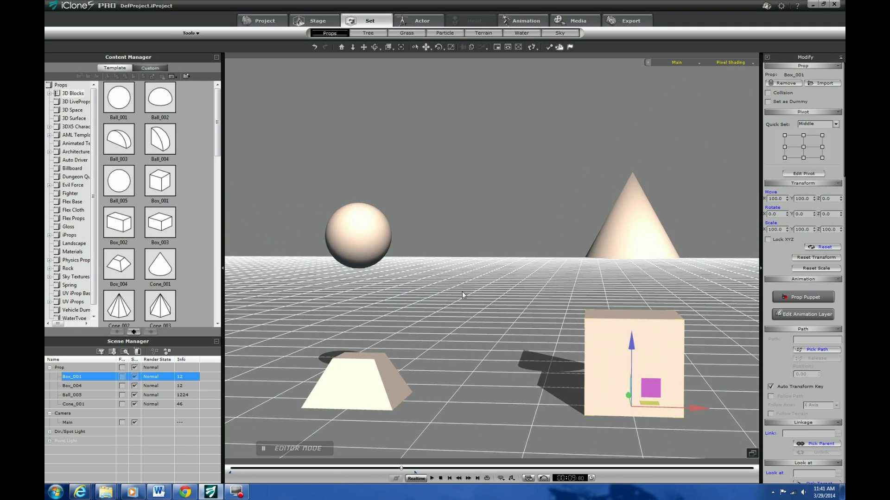
- Play the Main camera's keyed move from the start, stop near the end, and adjust the view
click(441, 478)
key(space)
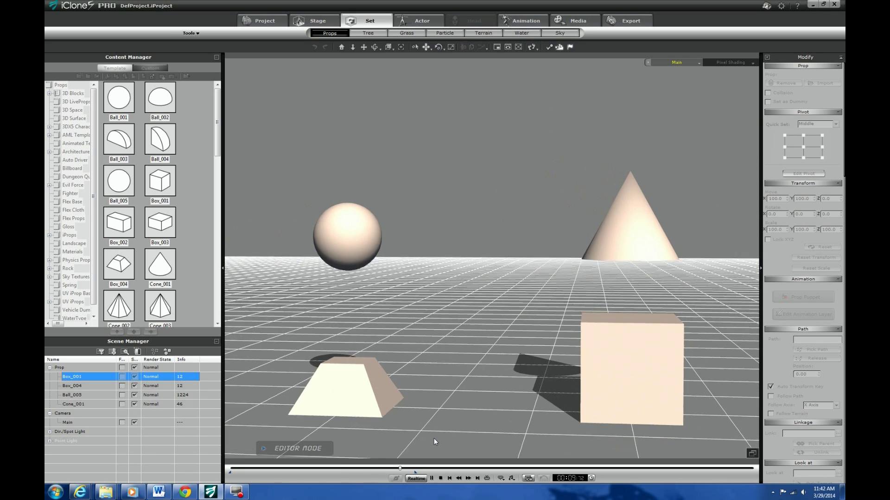
key(space)
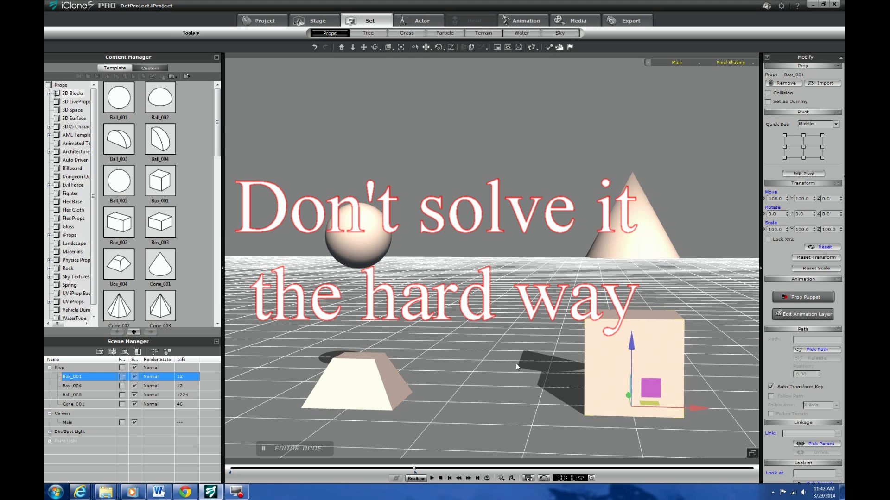
middle_drag(515, 376, 499, 344)
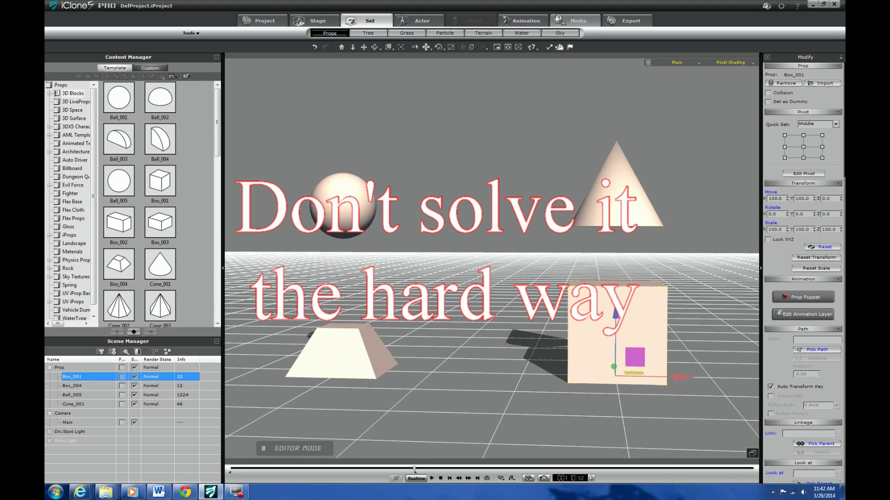
- Draw a four-point motion path around the front of the trapezoid with Create Path
click(530, 22)
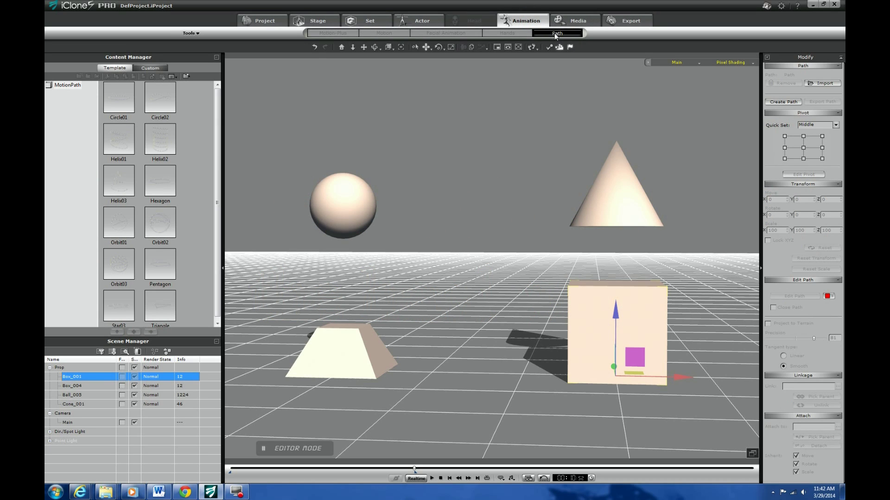
click(783, 102)
click(613, 426)
click(423, 435)
click(342, 410)
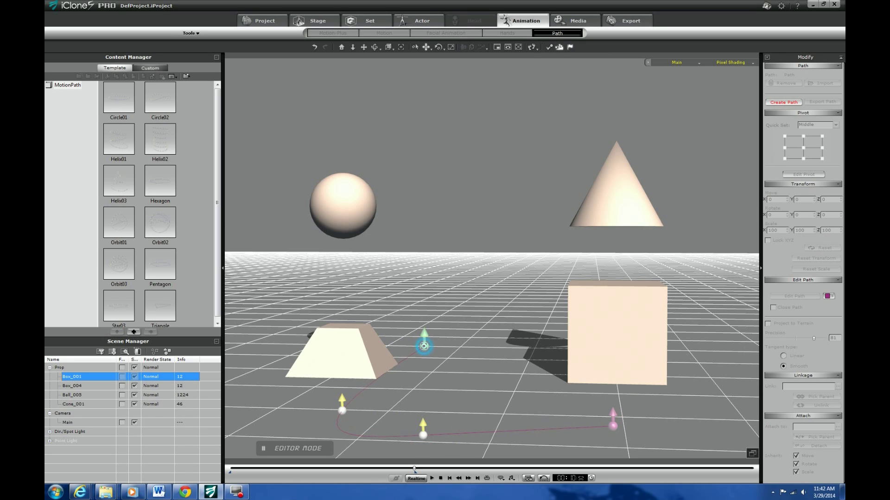
click(424, 346)
right_click(446, 341)
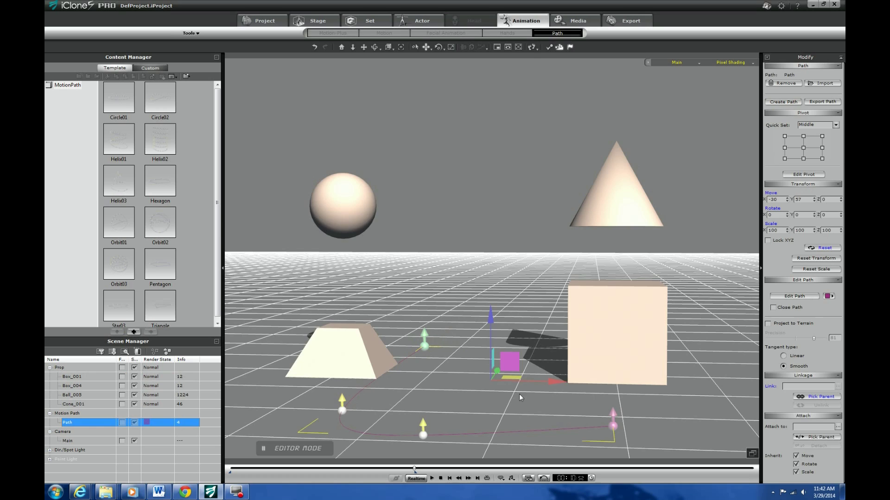
- In Edit Path mode, raise the path's points and move the right-hand point far left
right_drag(540, 400, 440, 341)
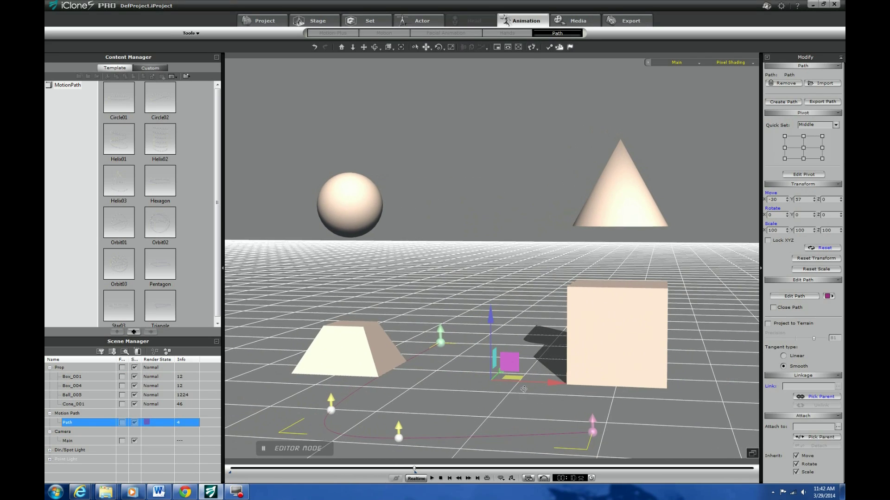
right_click(439, 342)
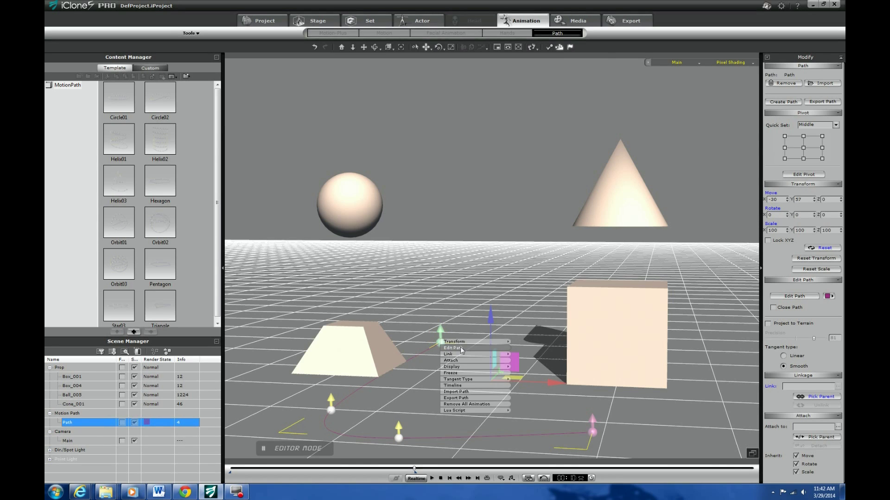
click(460, 346)
click(439, 342)
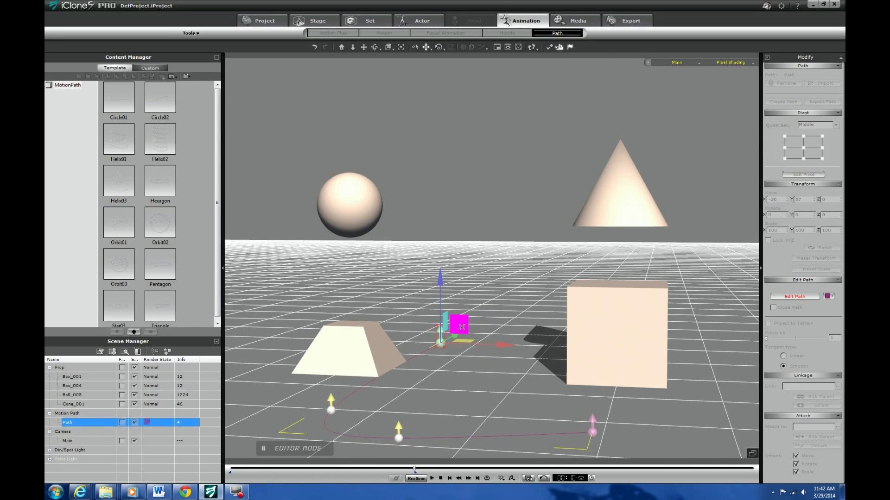
drag(456, 321, 396, 255)
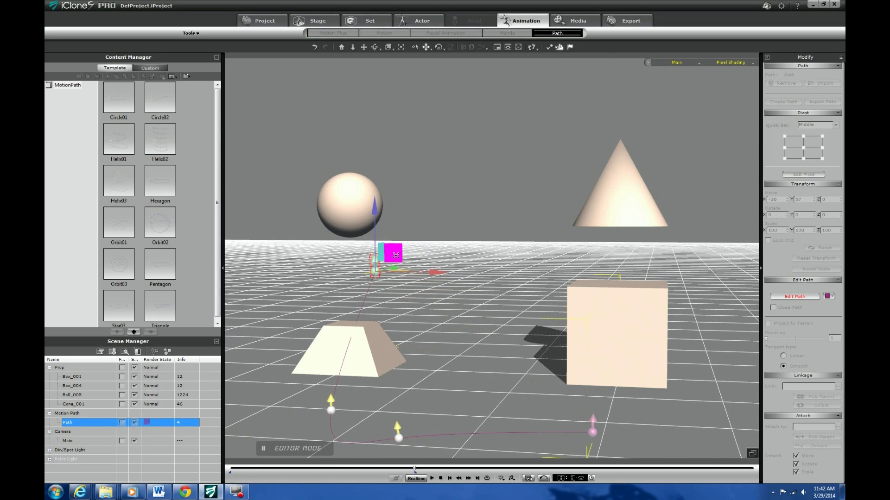
click(331, 410)
drag(347, 391, 332, 306)
right_drag(386, 273, 400, 302)
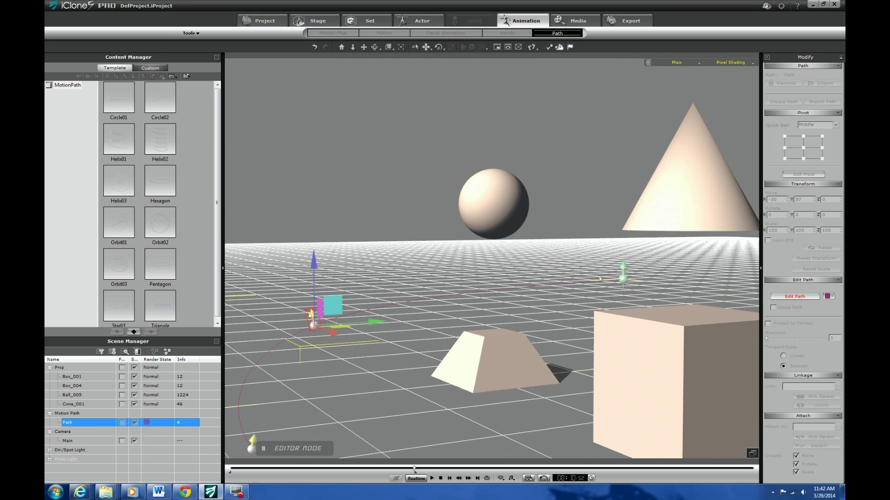
click(620, 278)
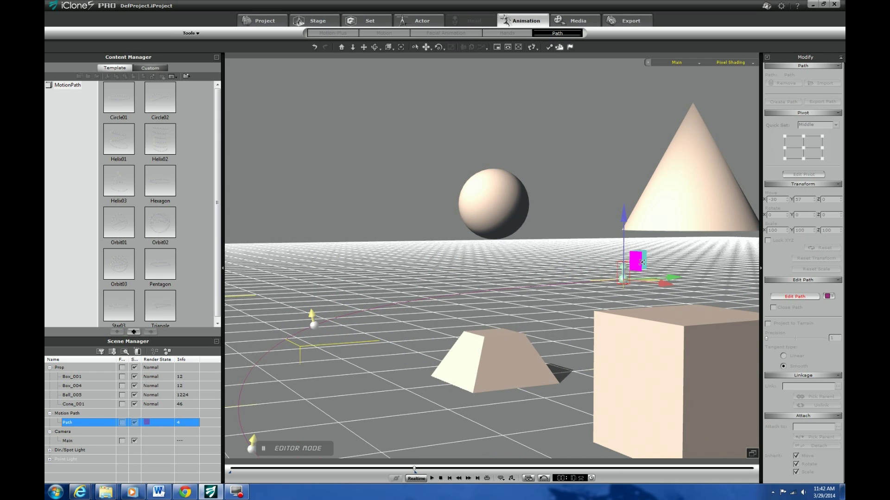
drag(640, 251, 331, 218)
right_drag(366, 315, 435, 380)
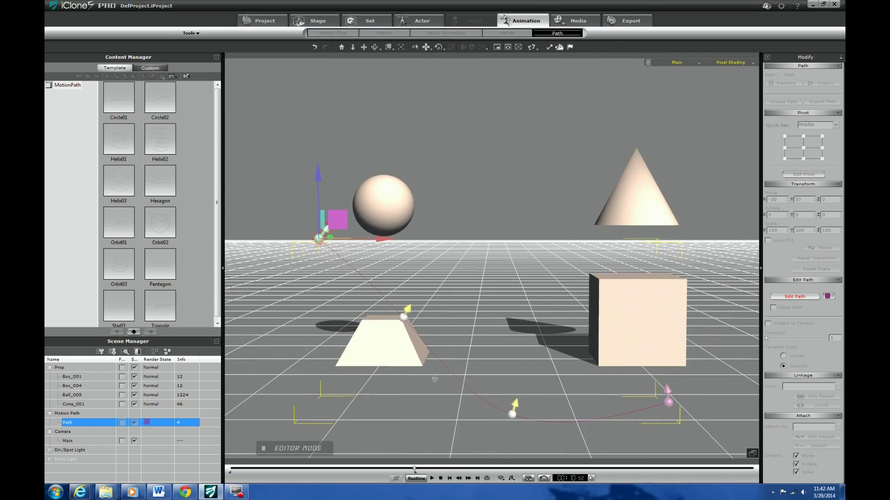
- Select the whole path and delete it
click(68, 425)
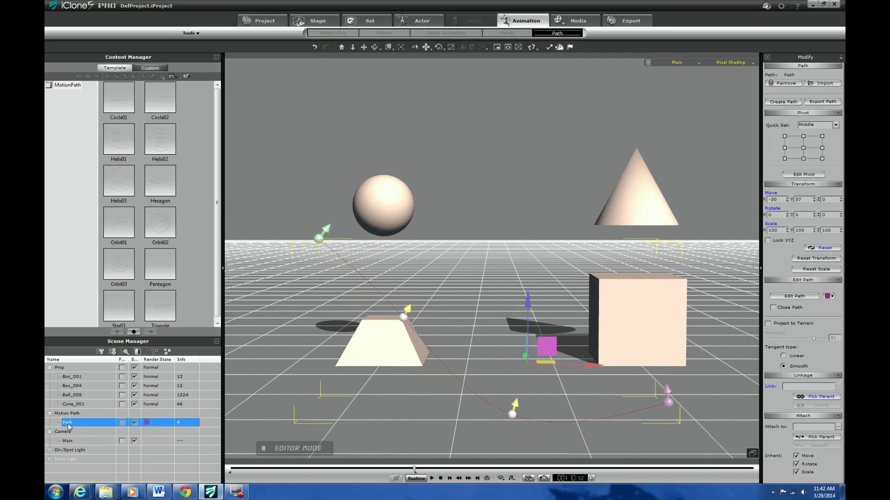
key(Delete)
middle_drag(524, 411, 459, 368)
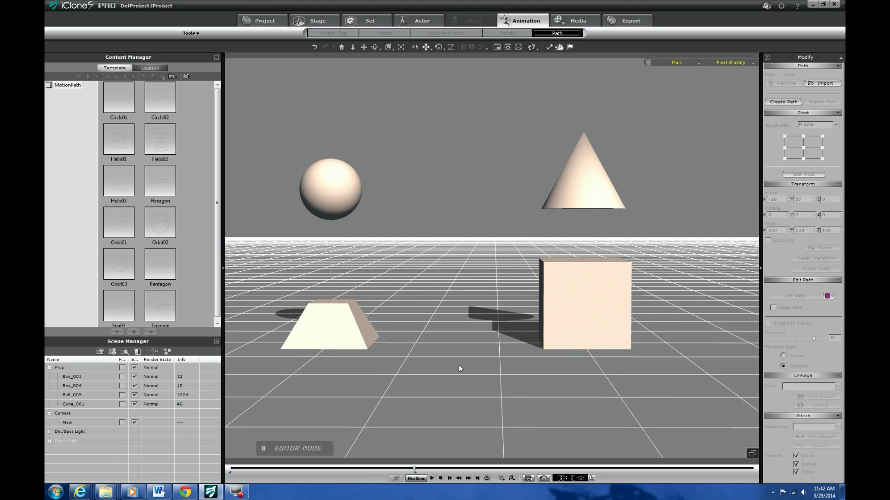
- Switch the viewport to the Preview Camera, pan the view, and rewind to the first frame
click(68, 422)
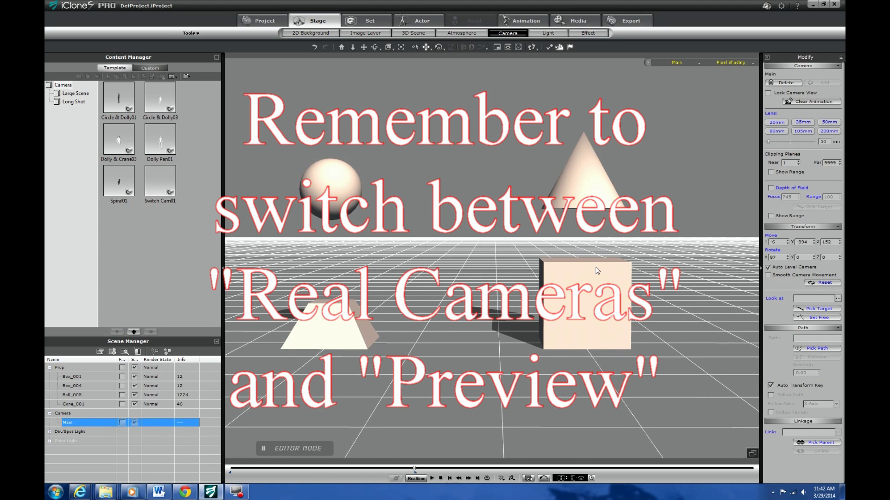
click(696, 63)
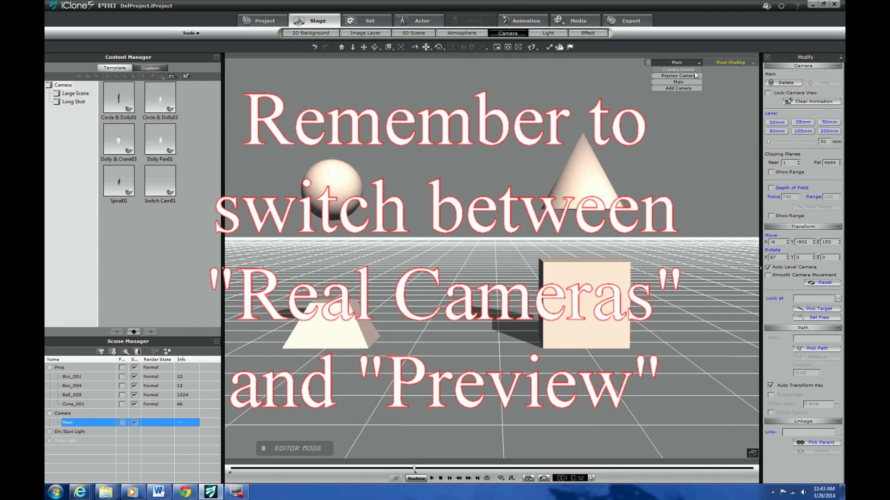
click(695, 76)
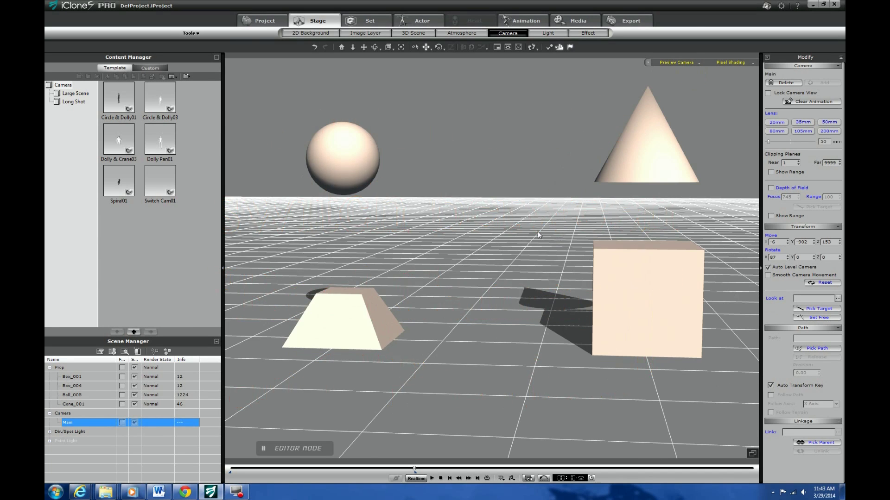
scroll(538, 235, down, 6)
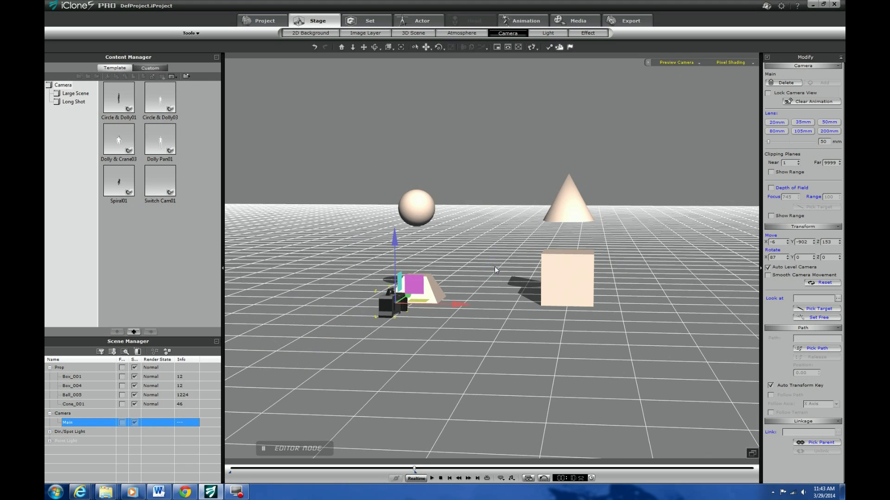
drag(494, 267, 424, 296)
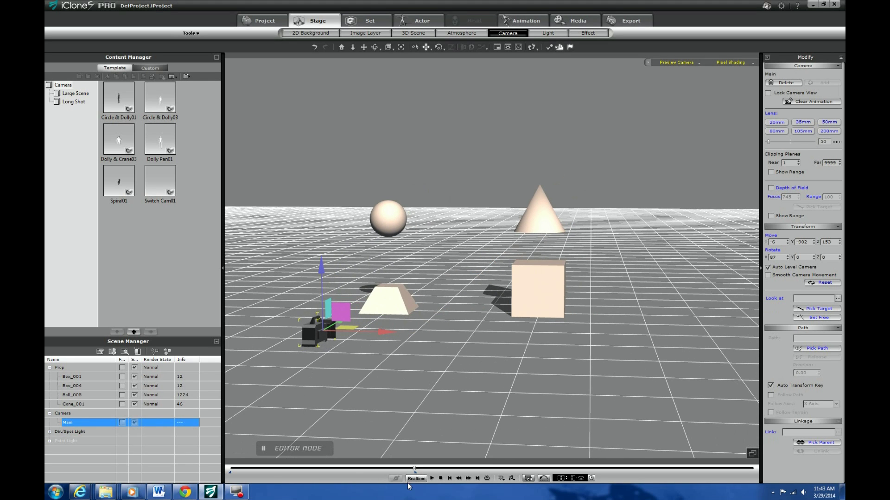
click(440, 478)
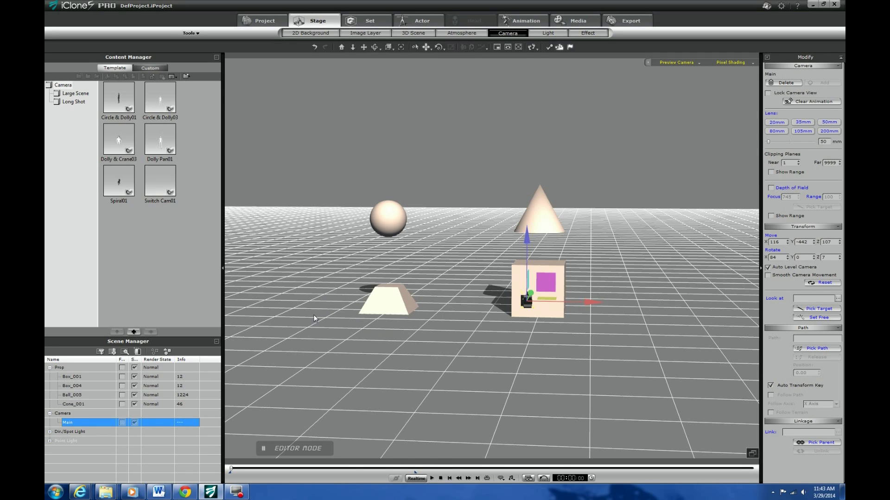
- Open the timeline with F3, reposition it, and expand the Main camera's Transform track
key(F3)
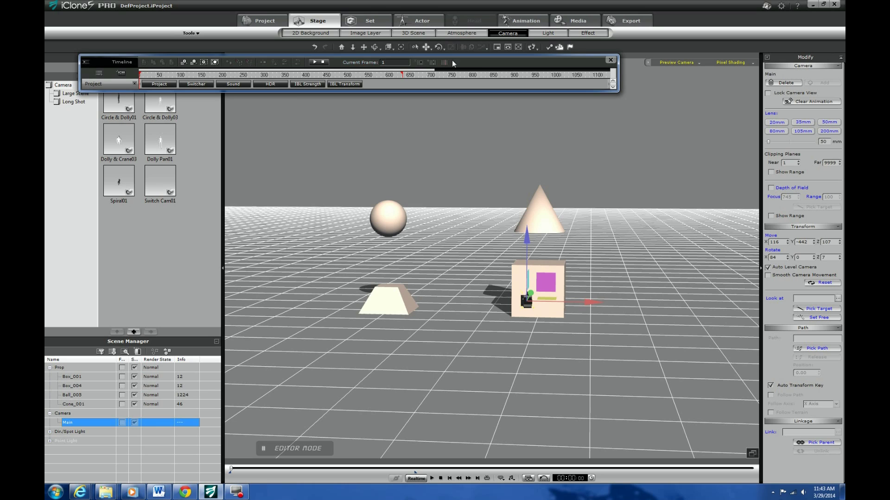
drag(459, 64, 481, 88)
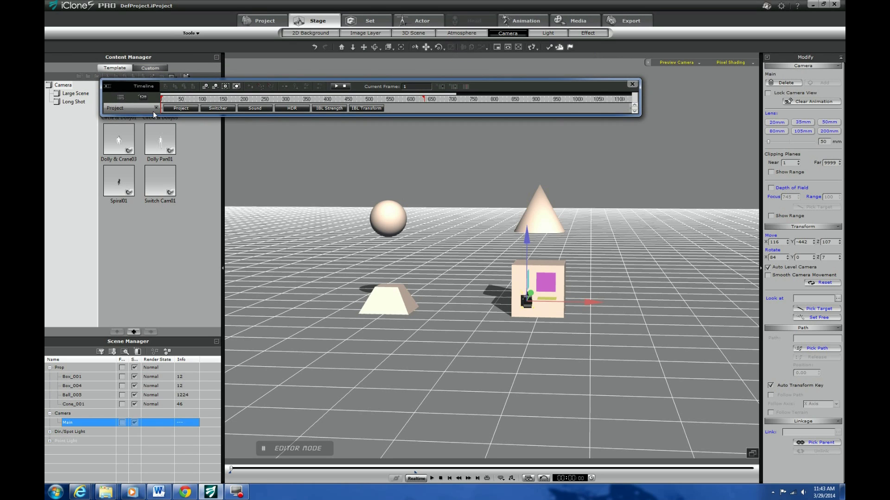
click(144, 98)
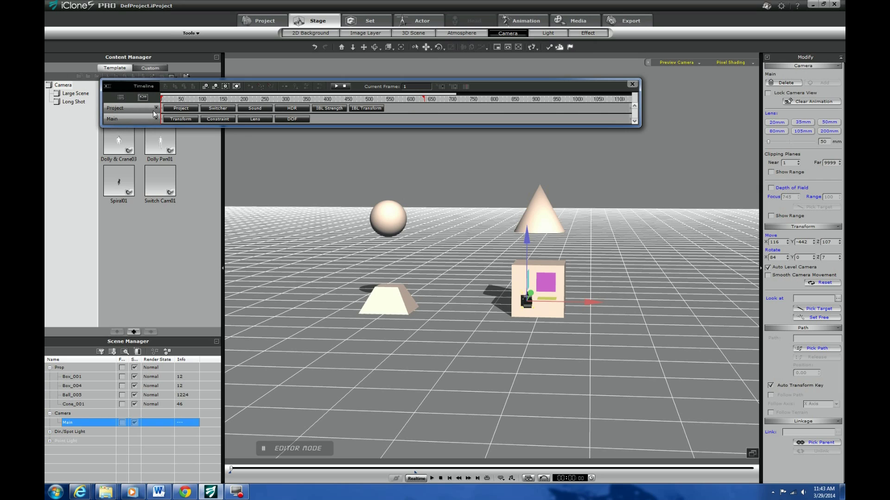
click(174, 120)
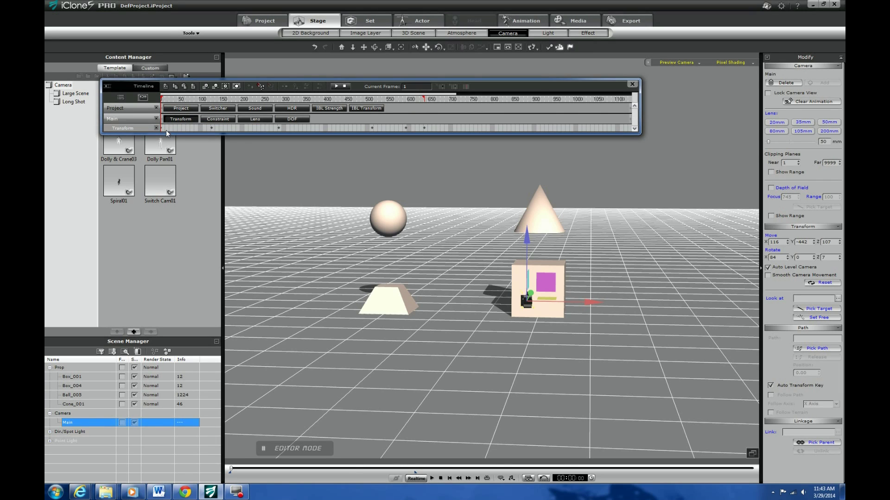
- Scrub to about frame 230 and inspect the transition curve options of the key at frame 284
drag(217, 101, 276, 105)
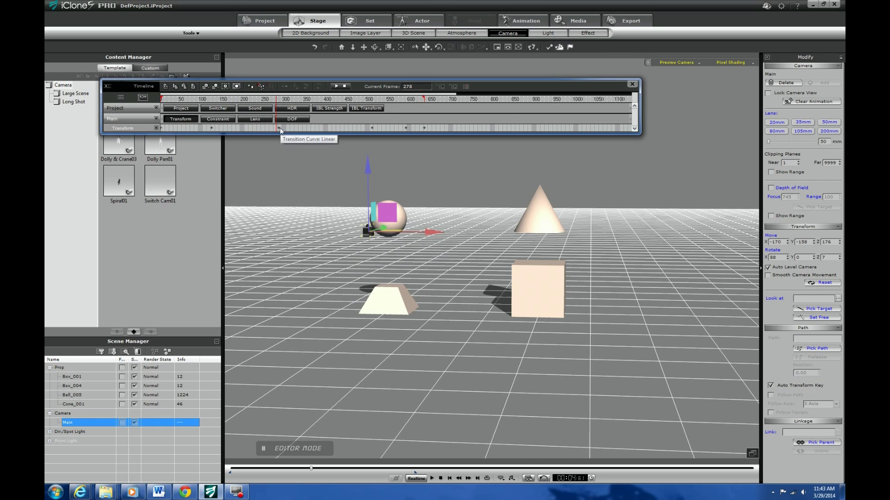
click(279, 128)
right_click(280, 129)
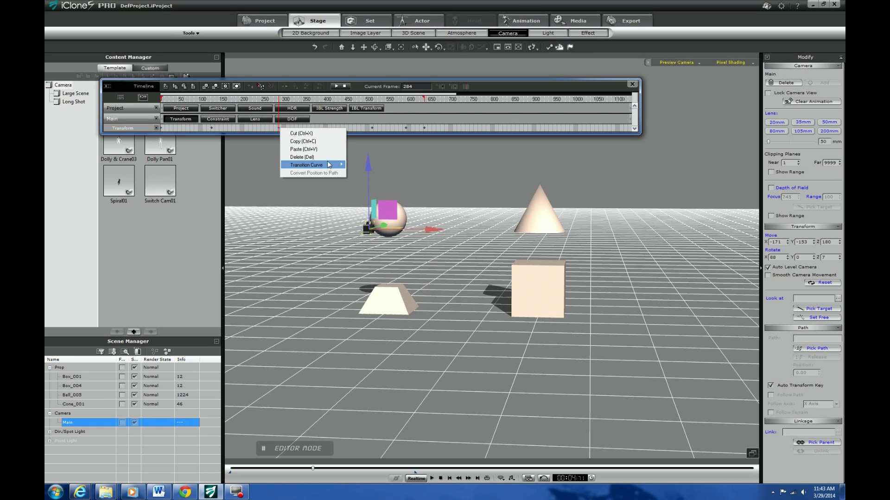
mouse_move(332, 166)
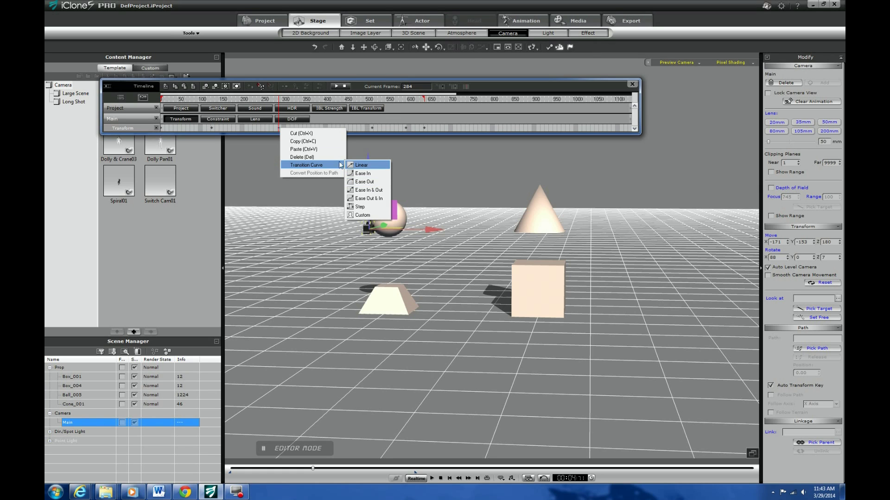
click(538, 85)
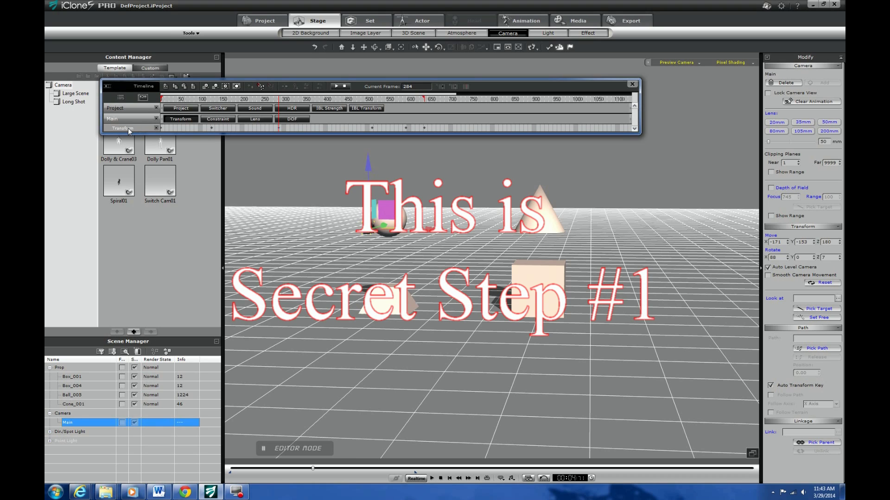
- Convert the Main camera's Transform position keys to a path, then set its Render State colour to red
right_click(161, 127)
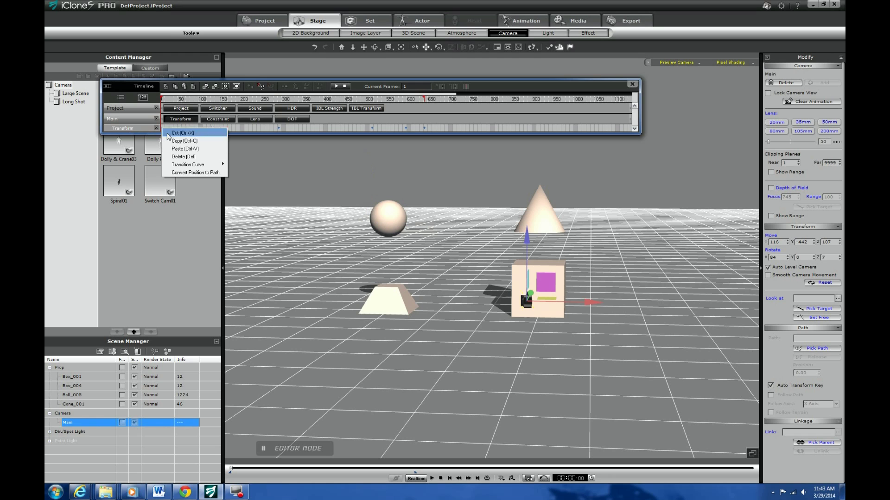
click(210, 174)
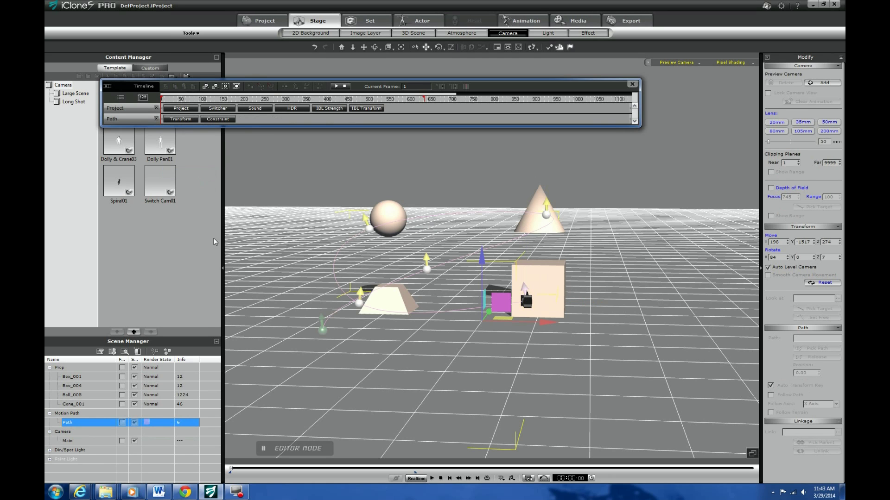
click(147, 424)
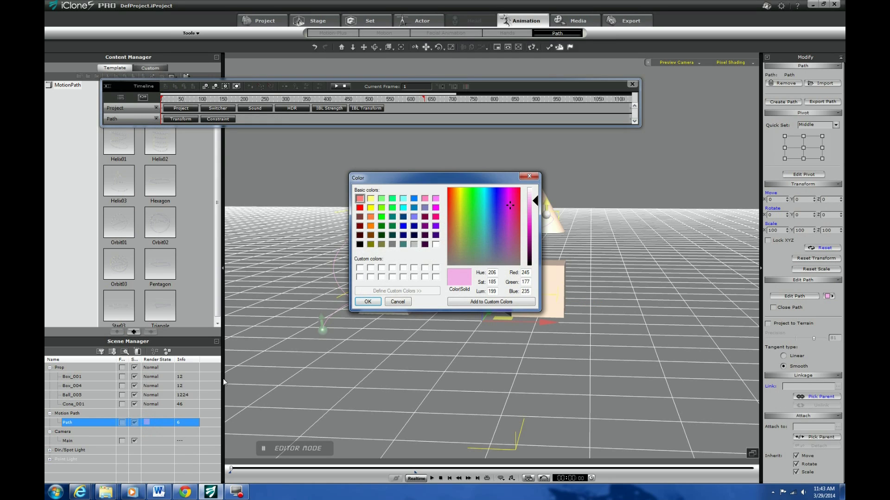
click(360, 208)
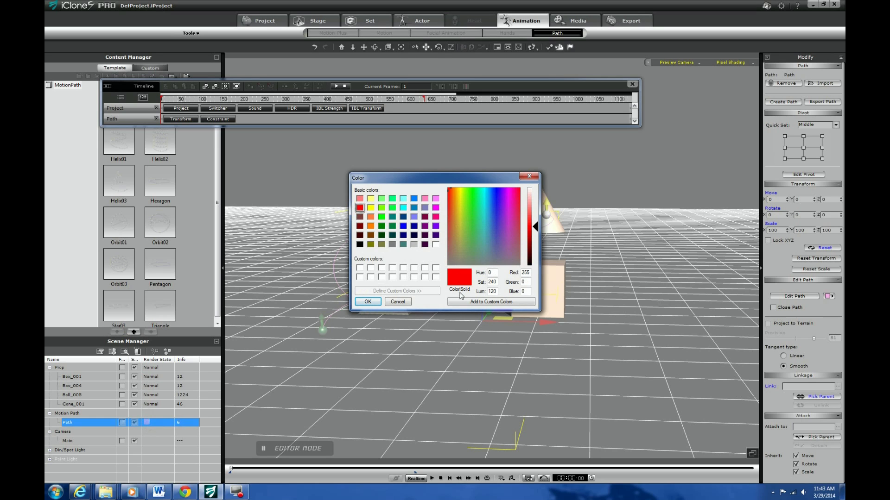
click(368, 302)
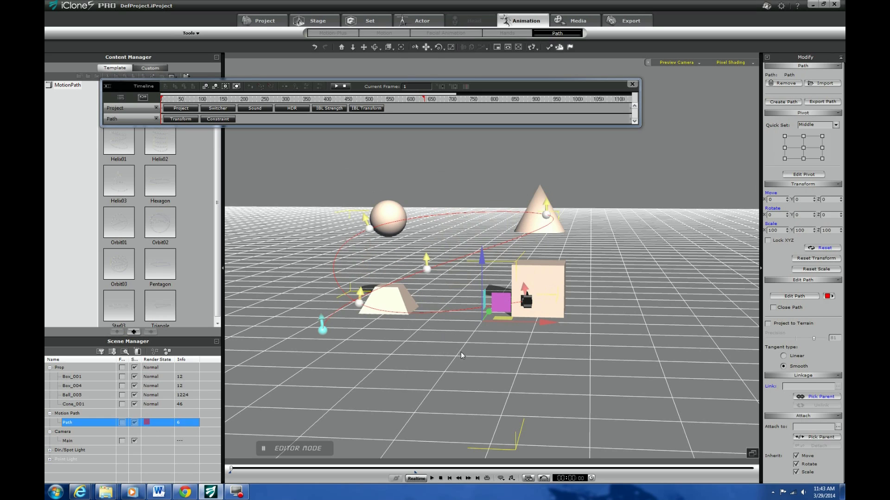
middle_drag(489, 347, 488, 356)
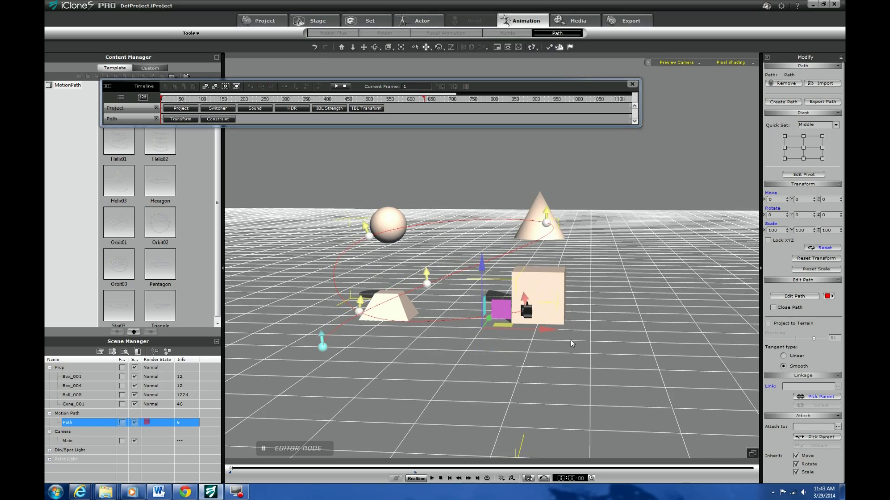
right_drag(571, 344, 587, 357)
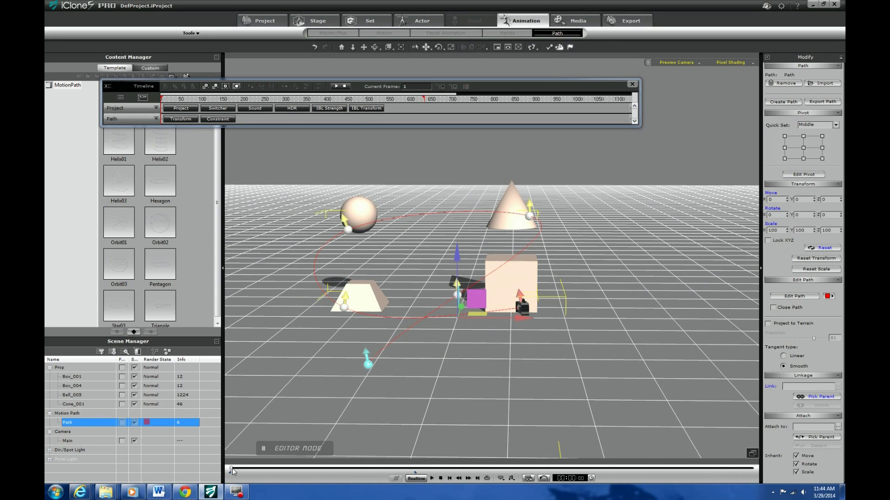
drag(231, 469, 245, 469)
mouse_move(263, 471)
mouse_down()
mouse_move(384, 467)
mouse_move(314, 467)
mouse_move(293, 490)
mouse_up()
click(441, 479)
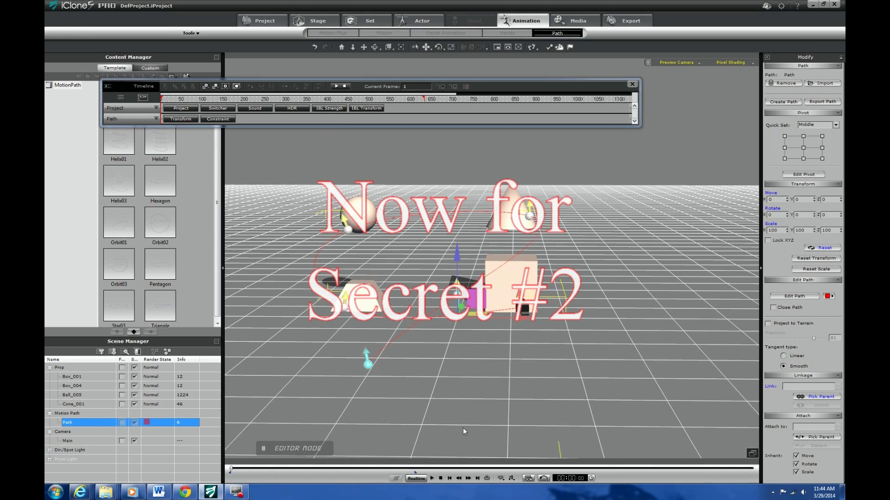
- Select the Main camera and use Path > Pick Path to attach it to the red path
click(76, 439)
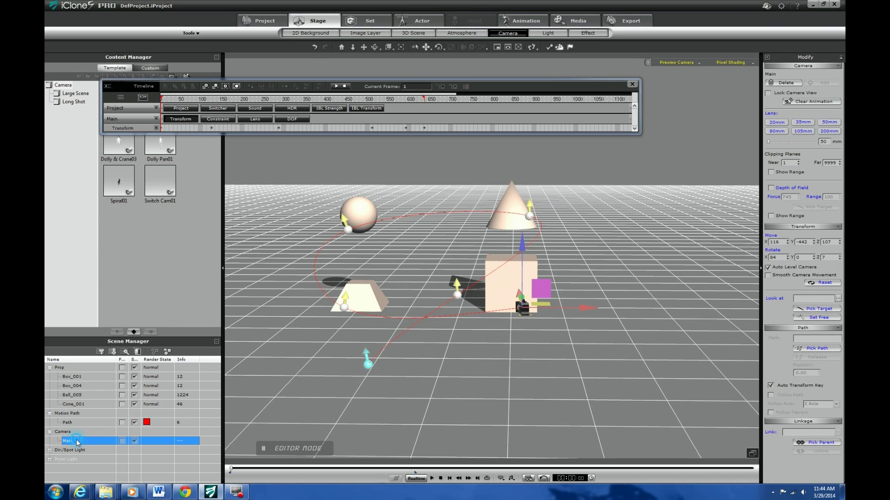
right_click(526, 314)
mouse_move(577, 319)
click(613, 318)
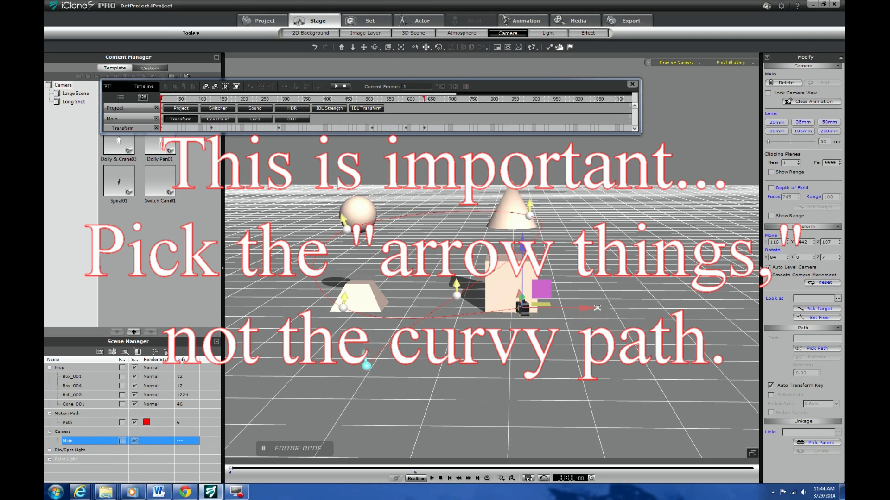
click(519, 294)
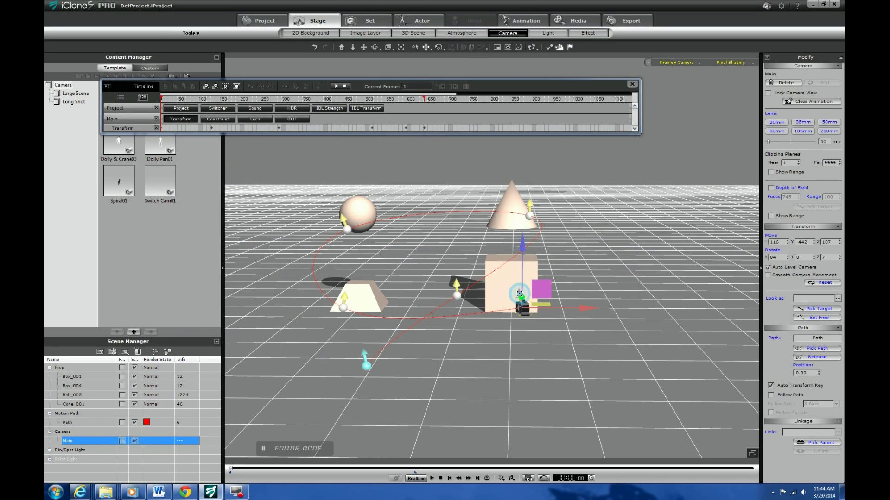
- Run Pick Path on the Main camera again and try picking the red path
right_click(522, 311)
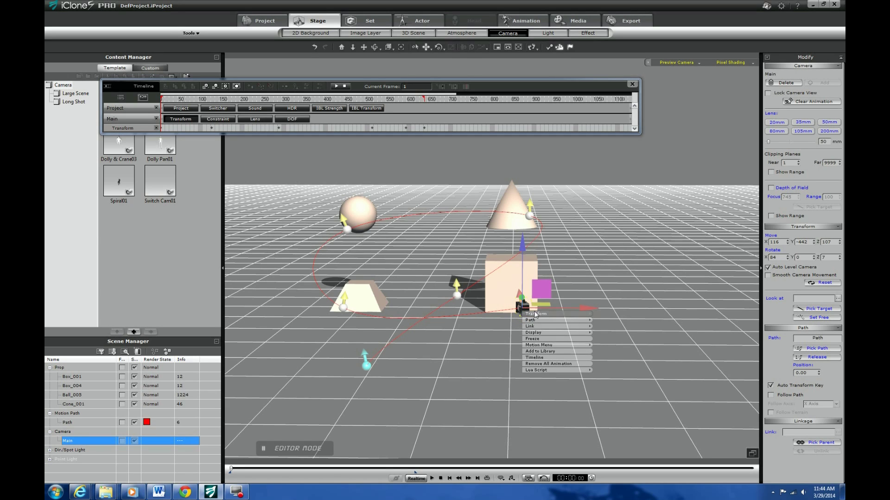
mouse_move(550, 320)
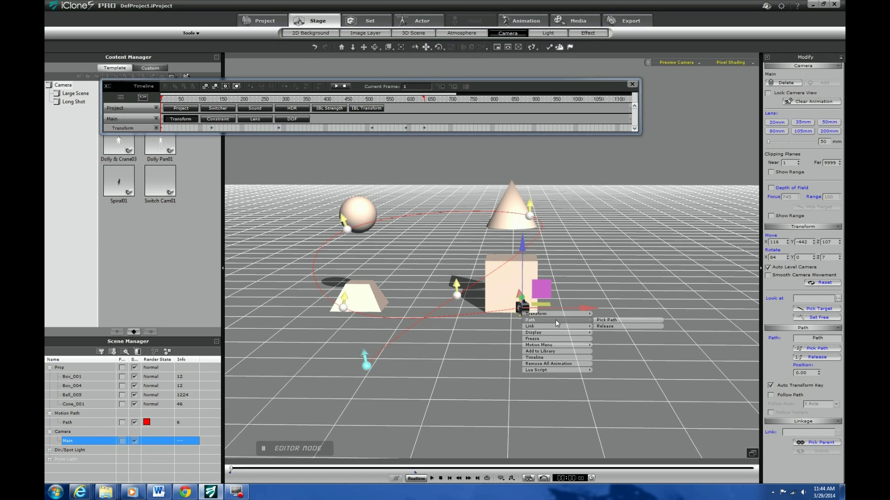
click(616, 320)
click(472, 397)
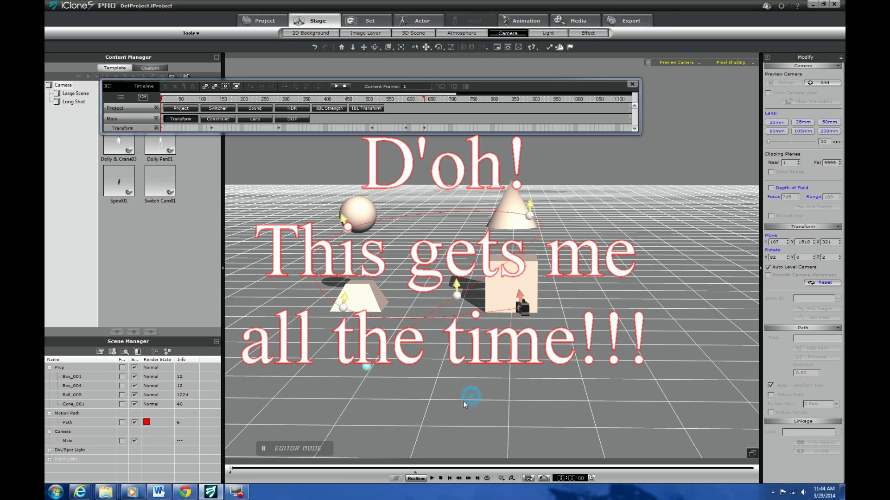
- At frame 591, select the key near frame 633 and pick the red path once more
drag(403, 469, 415, 469)
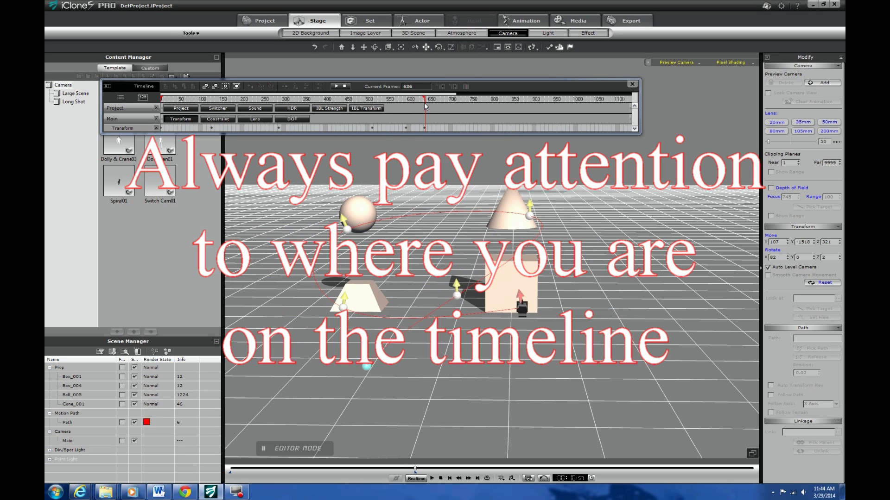
click(424, 127)
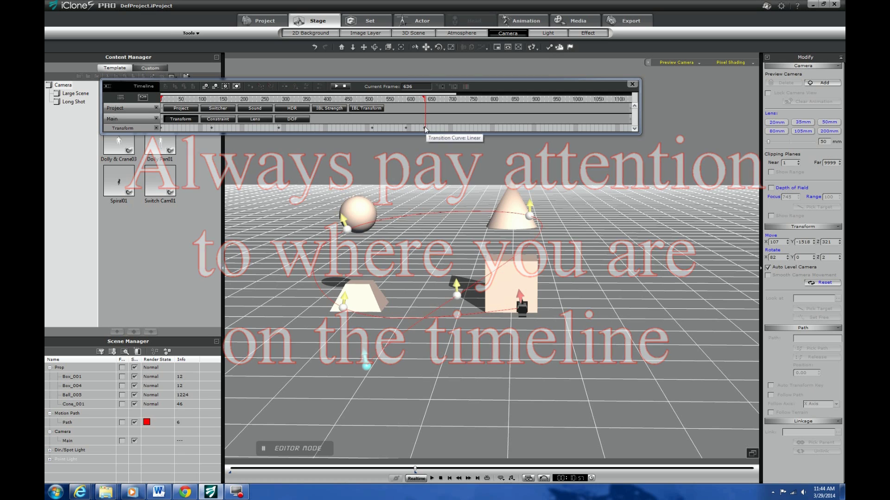
right_click(523, 311)
mouse_move(556, 321)
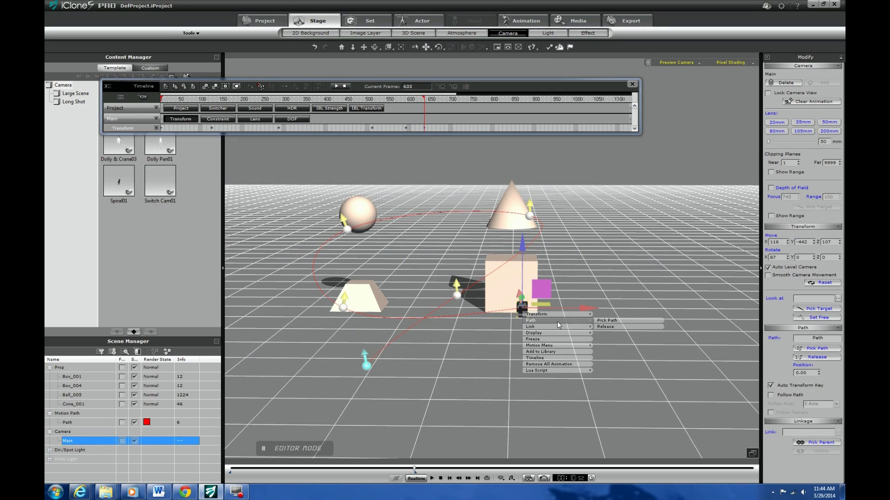
click(605, 323)
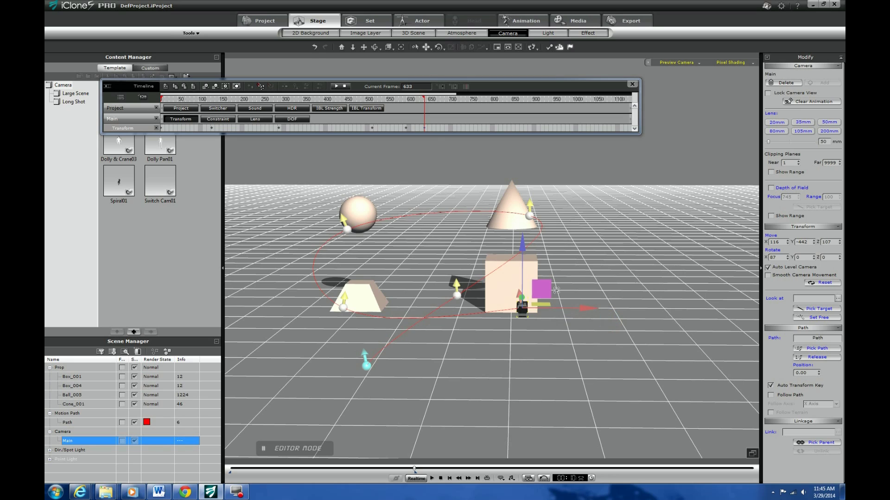
click(367, 365)
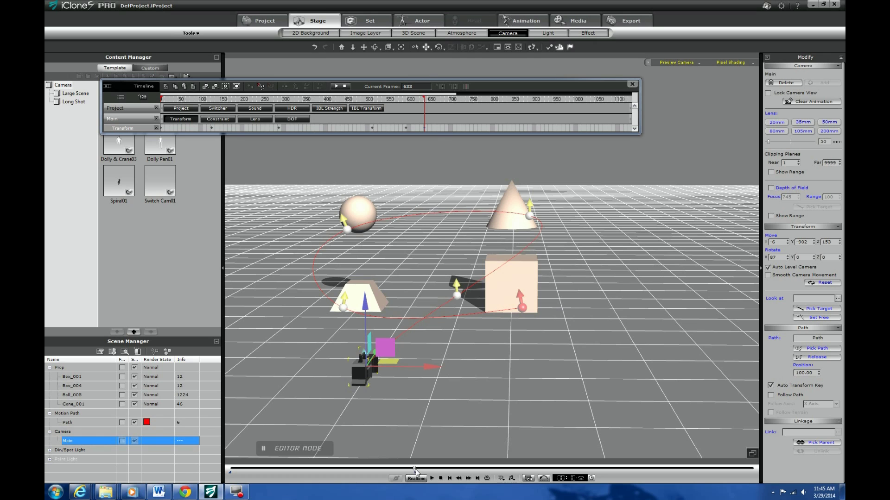
- Slide the camera back along its path and view the scene through the Main camera
mouse_move(414, 469)
mouse_down()
mouse_move(232, 473)
mouse_move(408, 467)
mouse_up()
click(690, 63)
click(686, 90)
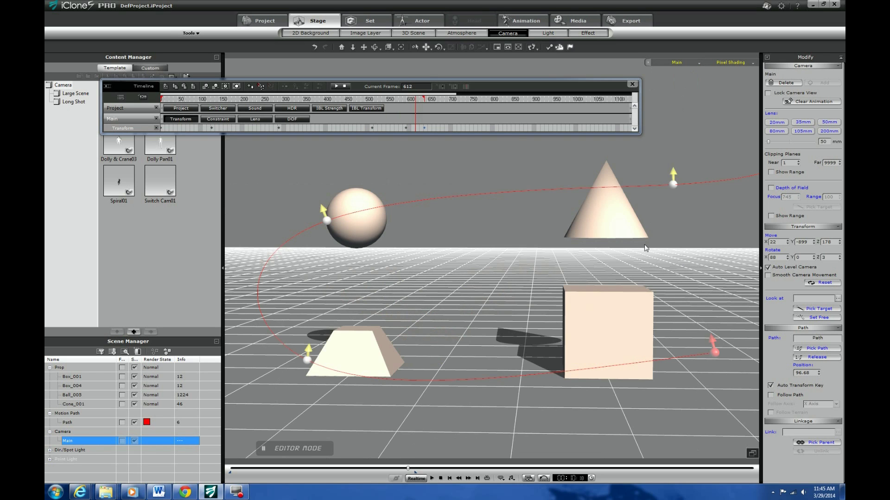
- Rewind, close the timeline panel, and play the Main camera's move, pausing near the end
click(449, 478)
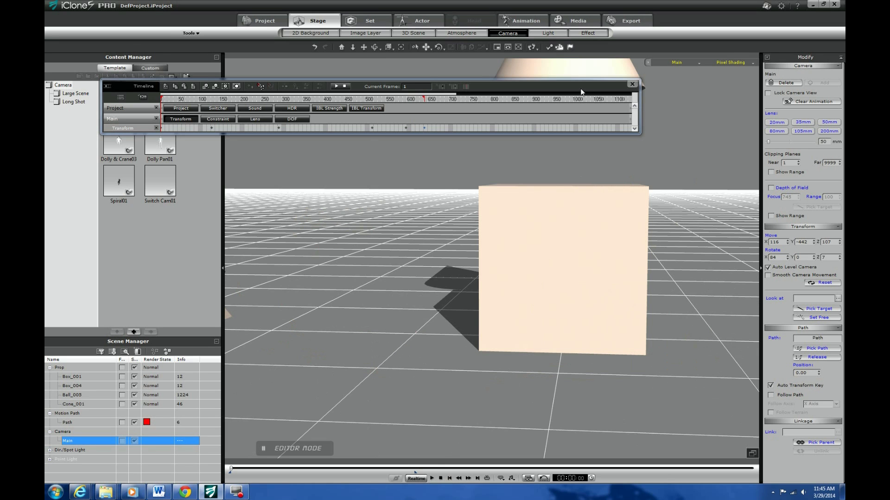
drag(523, 91, 474, 28)
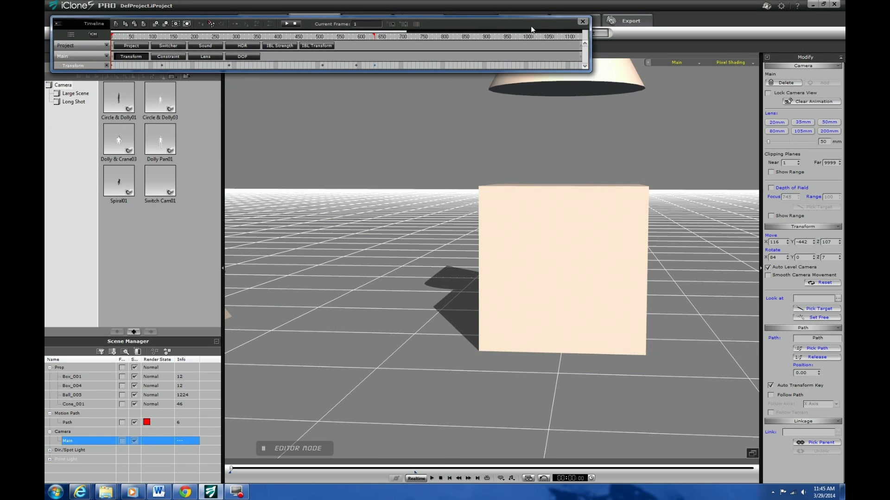
click(584, 22)
key(space)
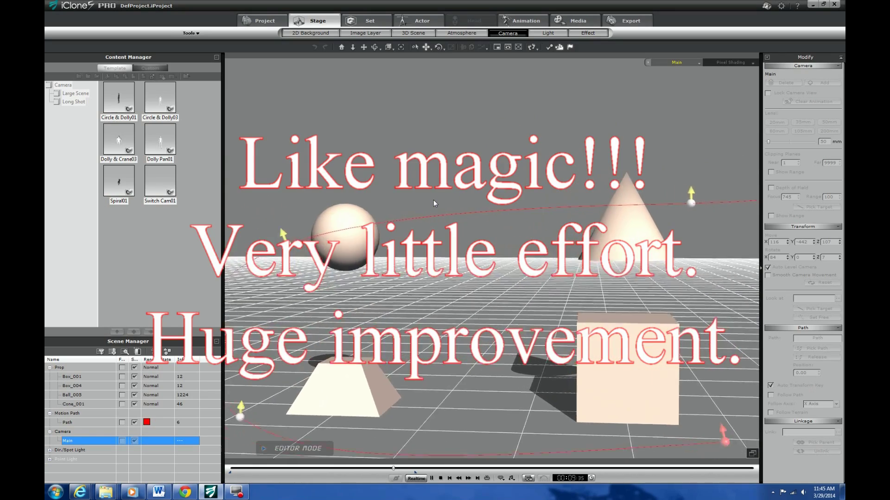
key(space)
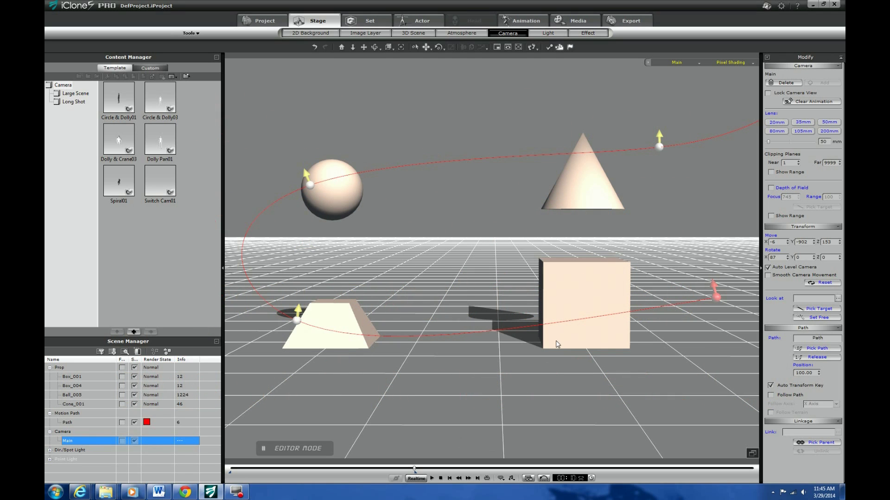
- Switch to the Preview Camera and add a small Ball_001 prop at the scene origin
click(680, 64)
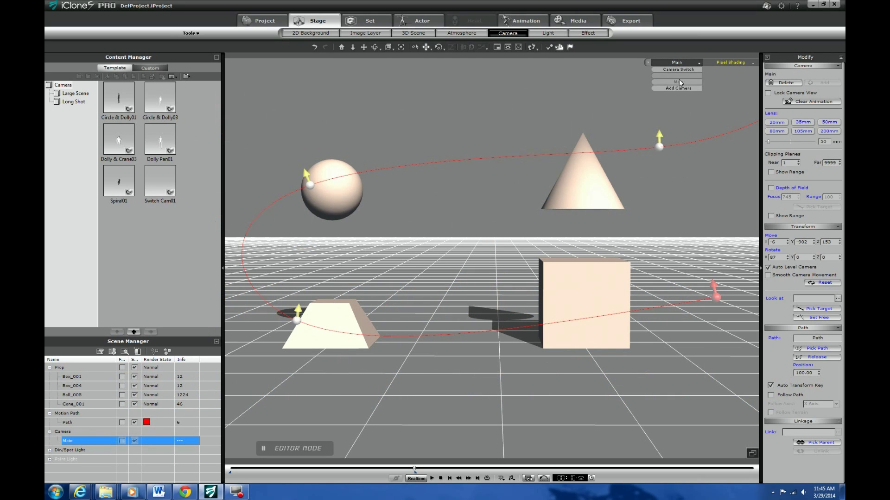
click(679, 76)
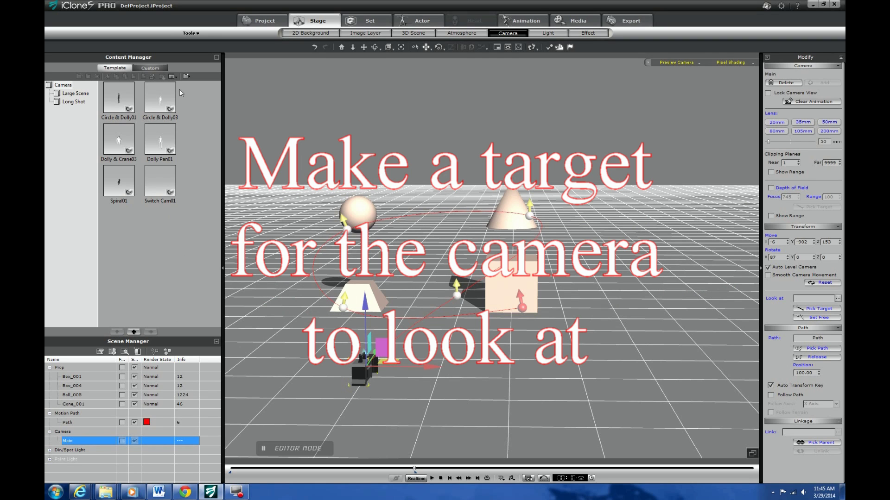
click(364, 21)
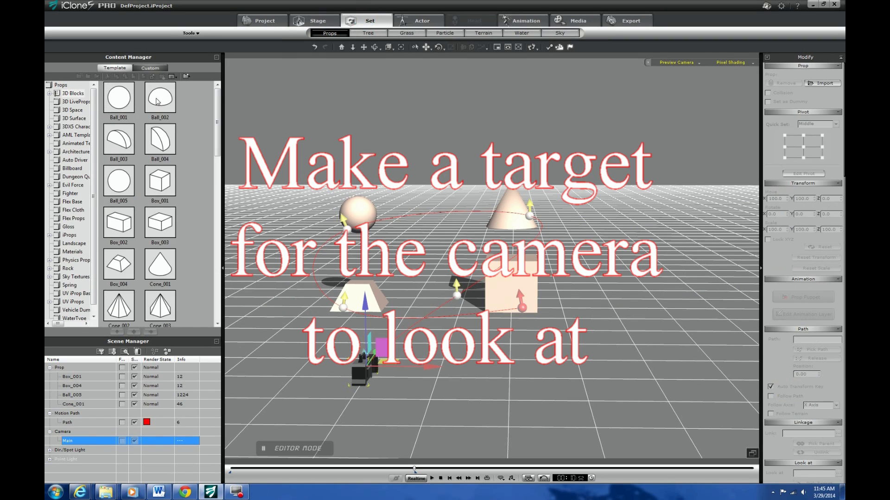
double_click(121, 105)
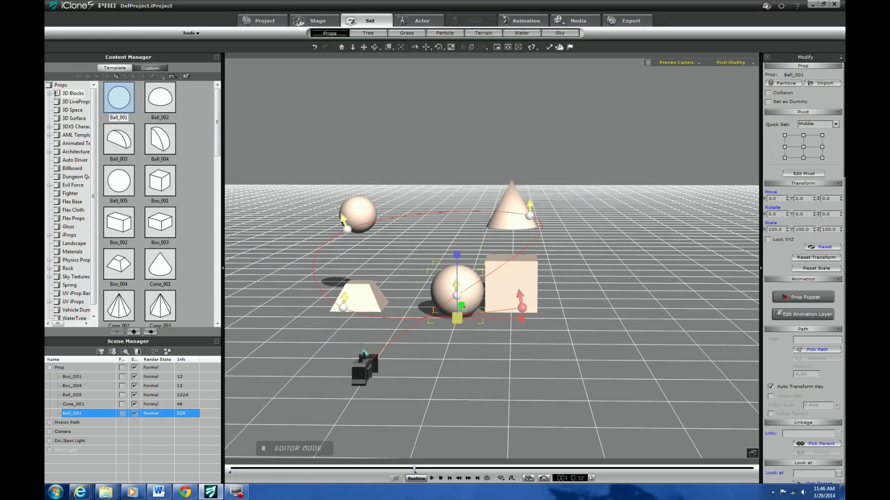
drag(459, 318, 460, 455)
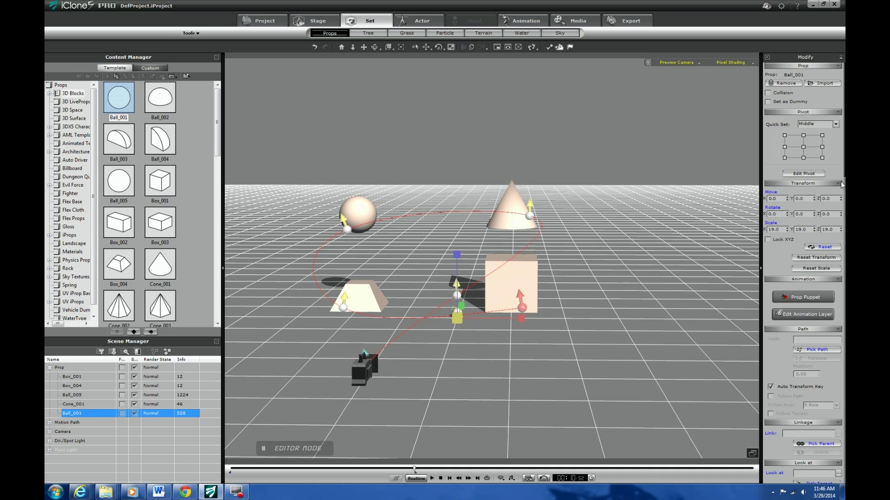
drag(842, 184, 844, 399)
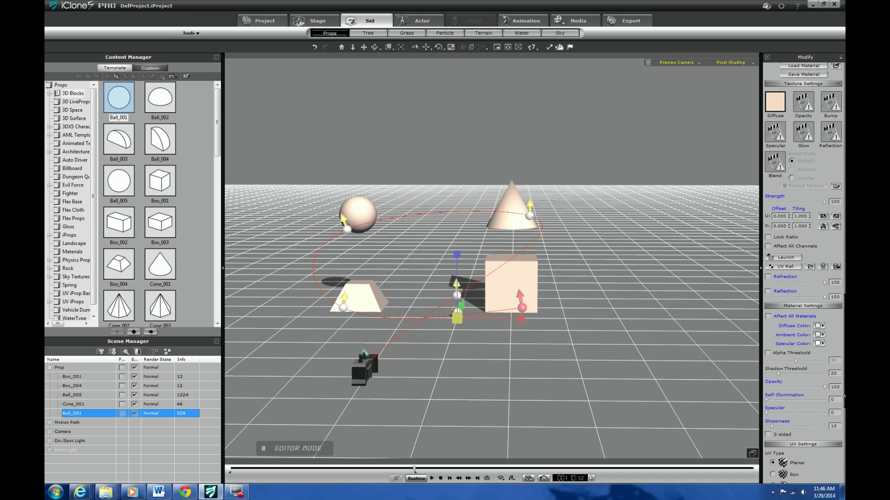
- Set Ball_001's ambient and diffuse colours to red
click(821, 335)
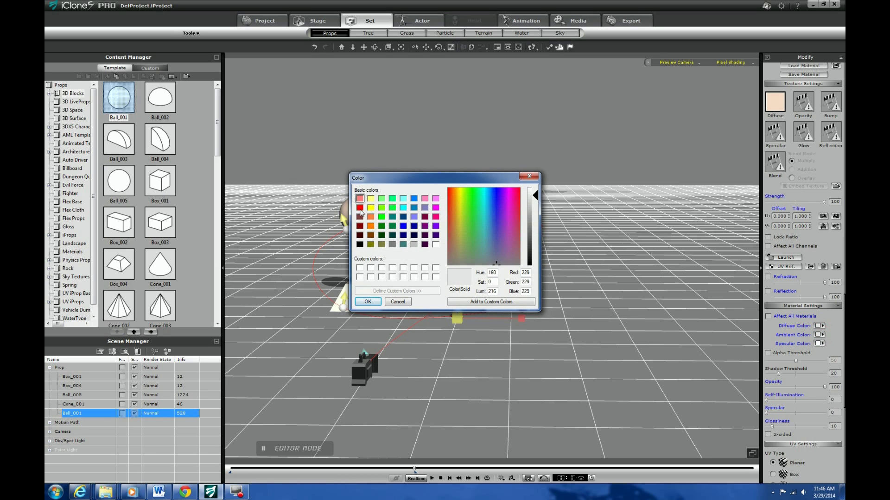
click(360, 209)
click(368, 301)
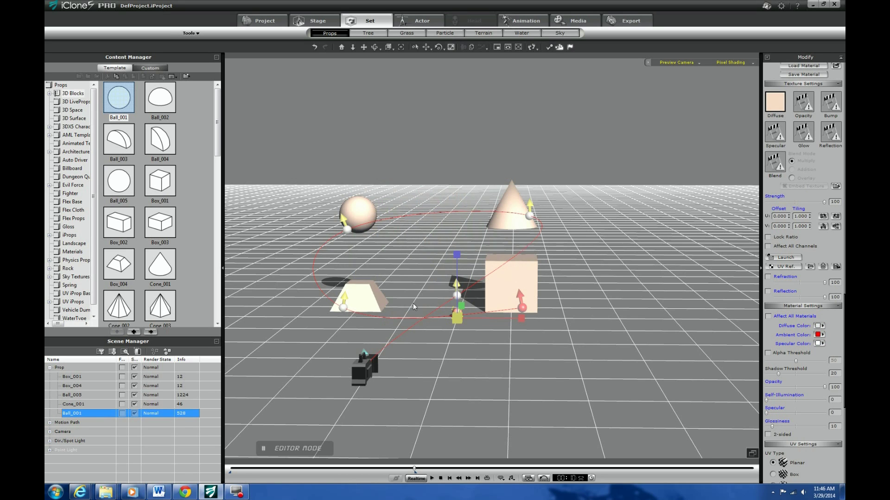
click(820, 327)
click(360, 207)
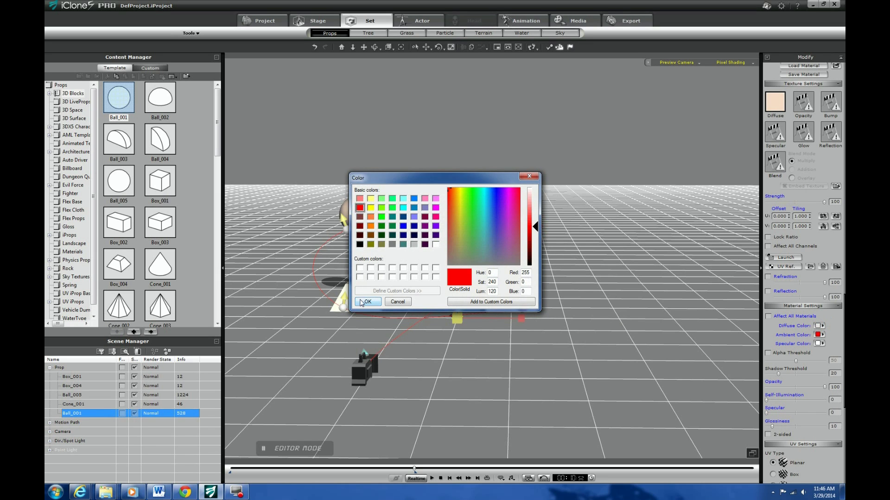
click(367, 301)
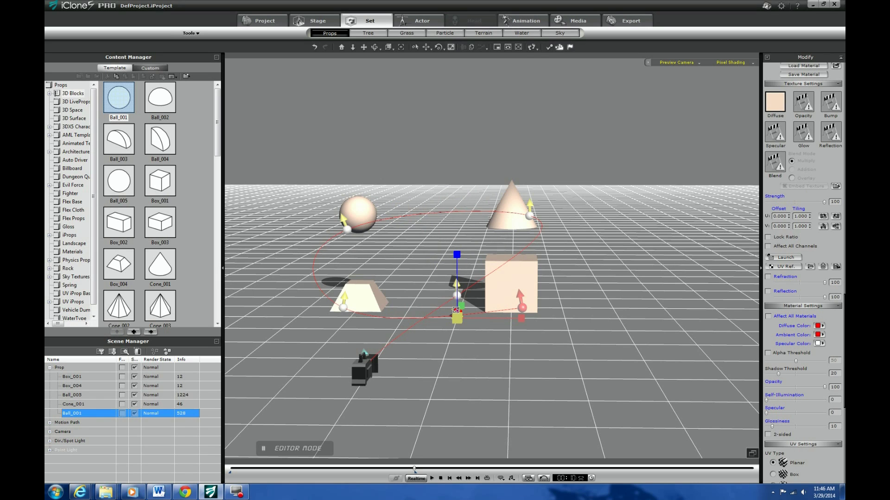
- Move the red ball onto the top of the box, then rewind the timeline to zero
drag(456, 309, 531, 270)
right_drag(610, 325, 322, 335)
drag(518, 270, 520, 290)
right_drag(520, 290, 716, 306)
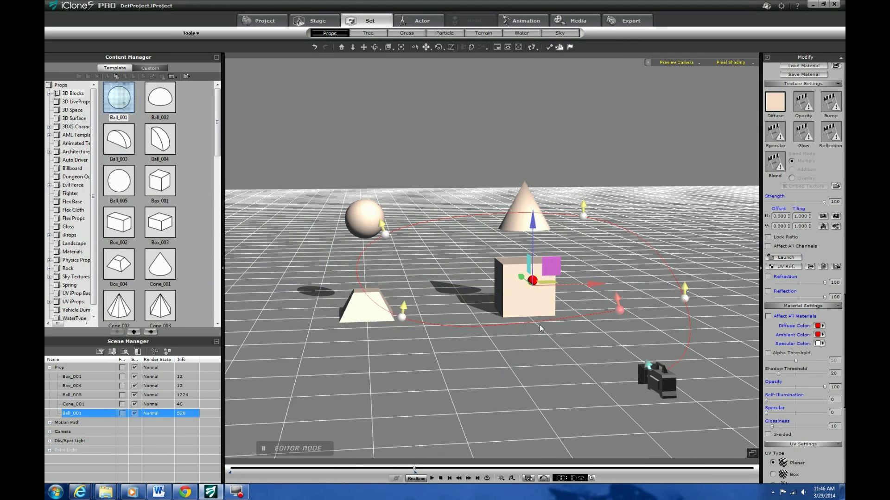
click(440, 479)
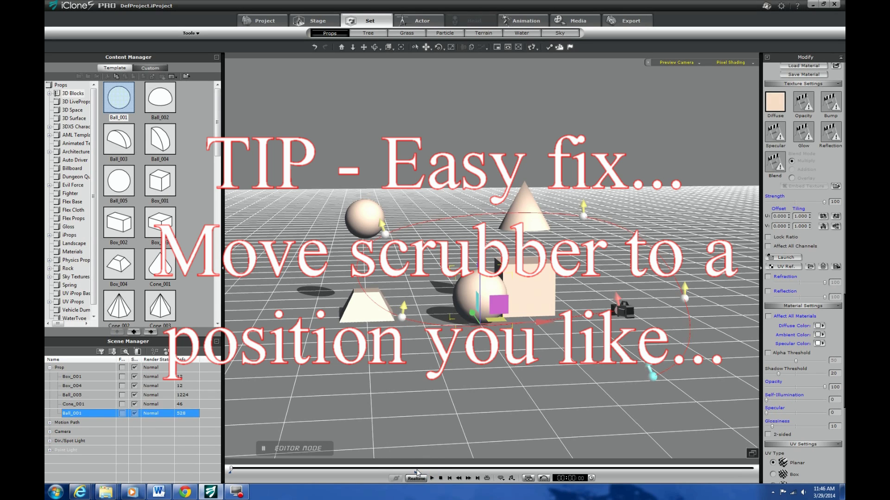
- Remove all animation from Ball_001 and return the timeline to the start
drag(416, 469, 423, 469)
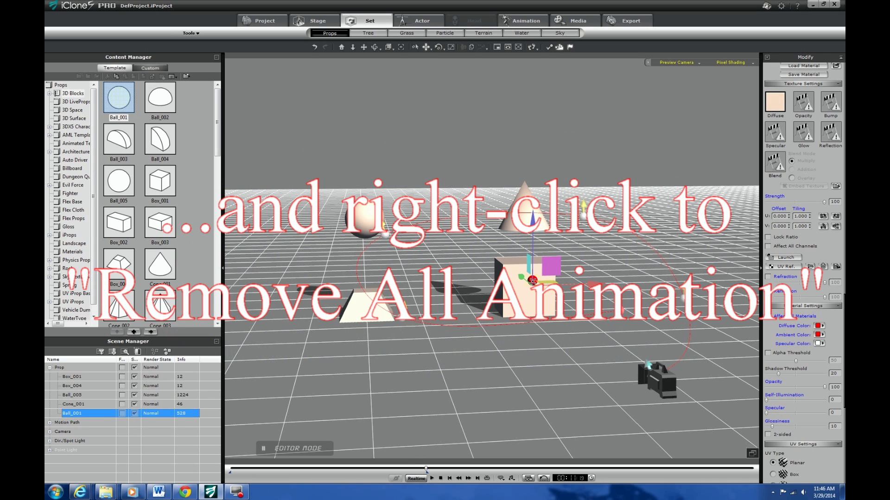
right_click(532, 281)
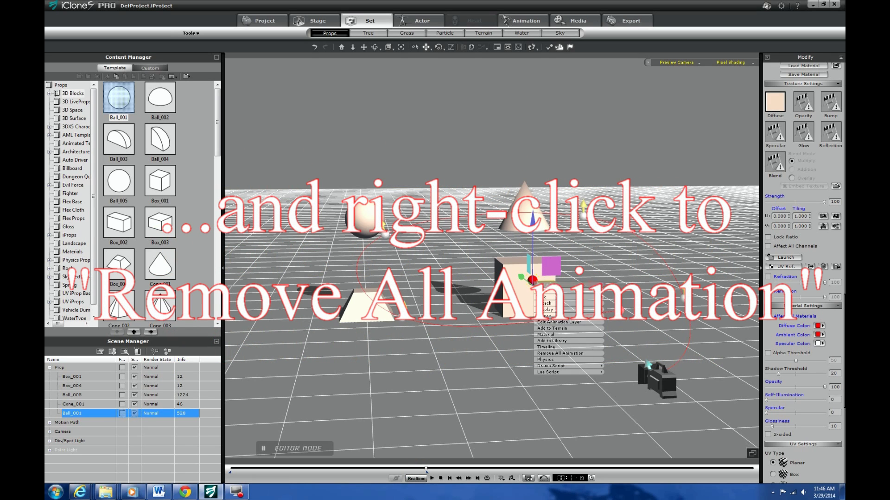
click(563, 353)
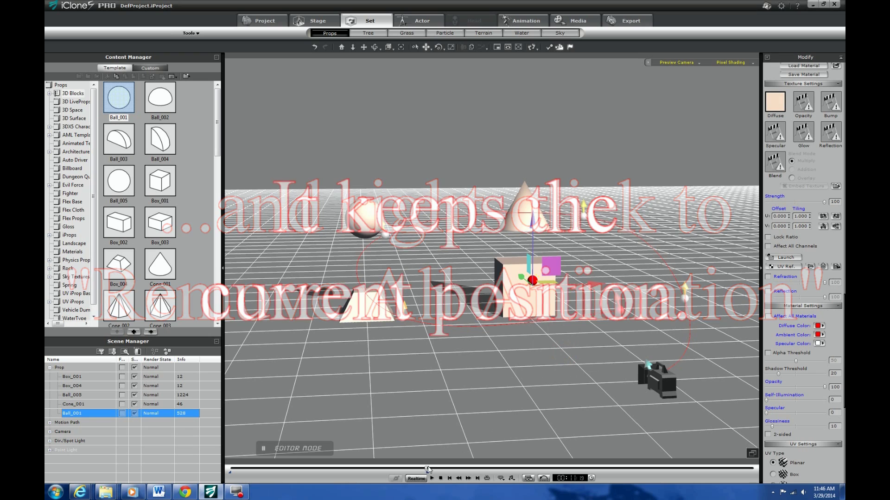
drag(427, 467, 269, 468)
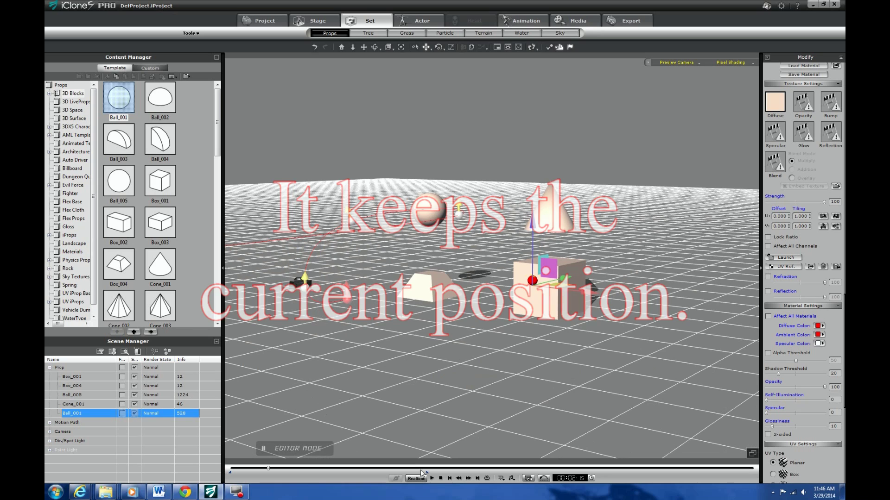
click(440, 478)
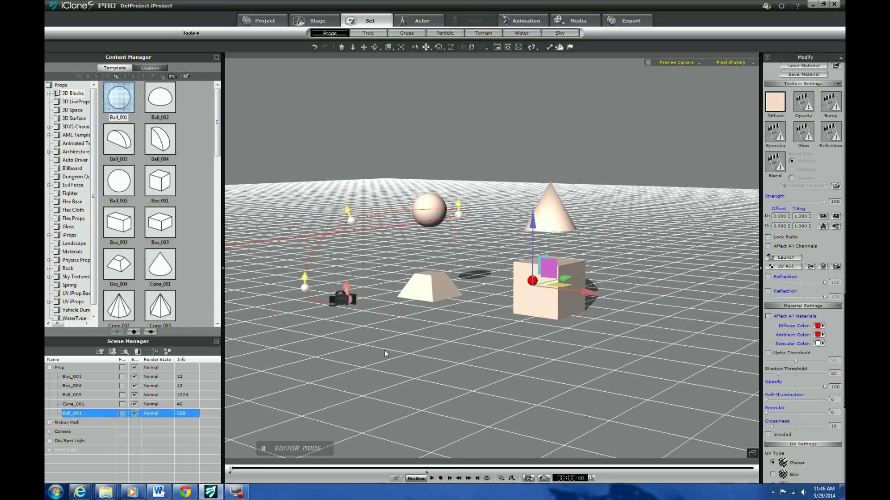
- Key the red ball at later times onto the pyramid, the sphere, then the cone
right_drag(384, 349, 464, 397)
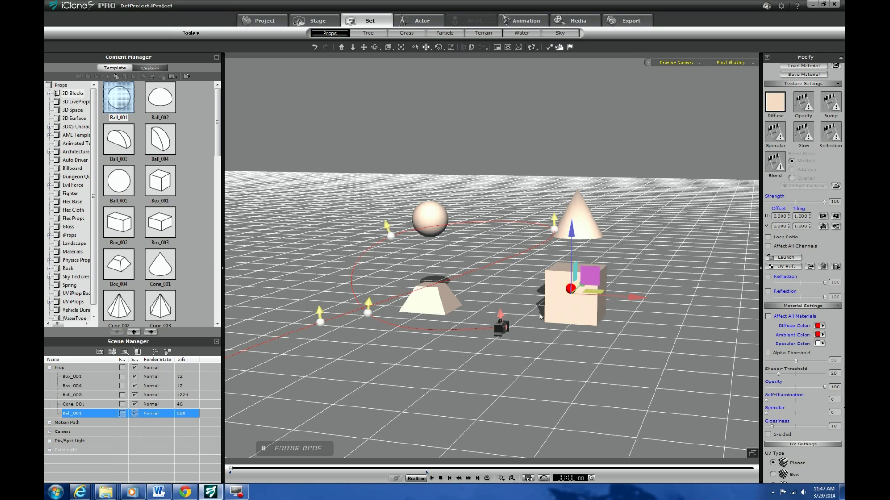
click(262, 469)
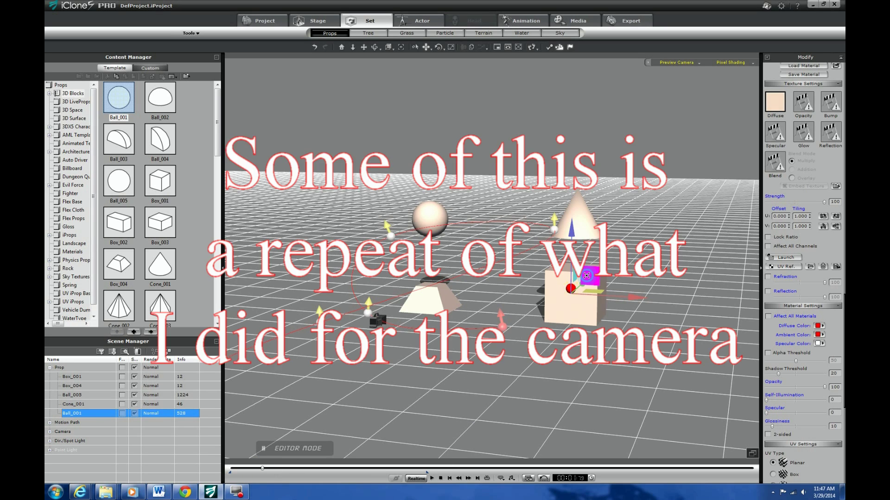
drag(587, 276, 434, 291)
drag(262, 470, 294, 468)
key(ctrl+z)
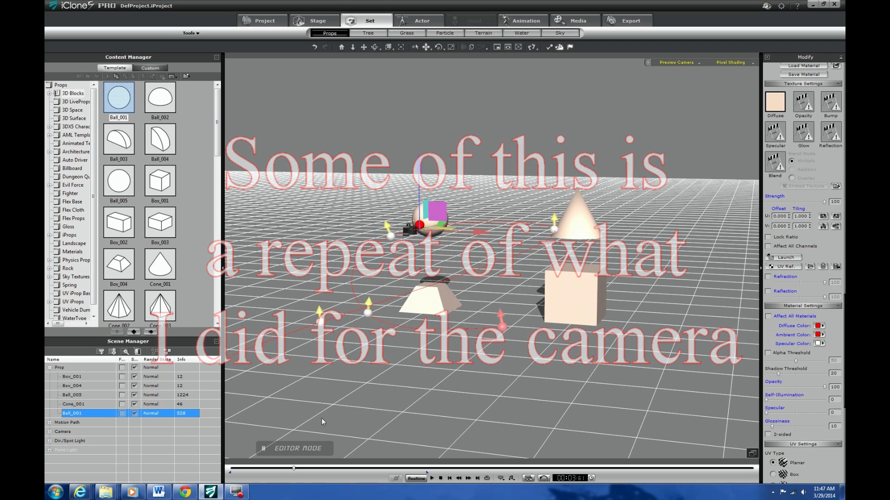
click(324, 469)
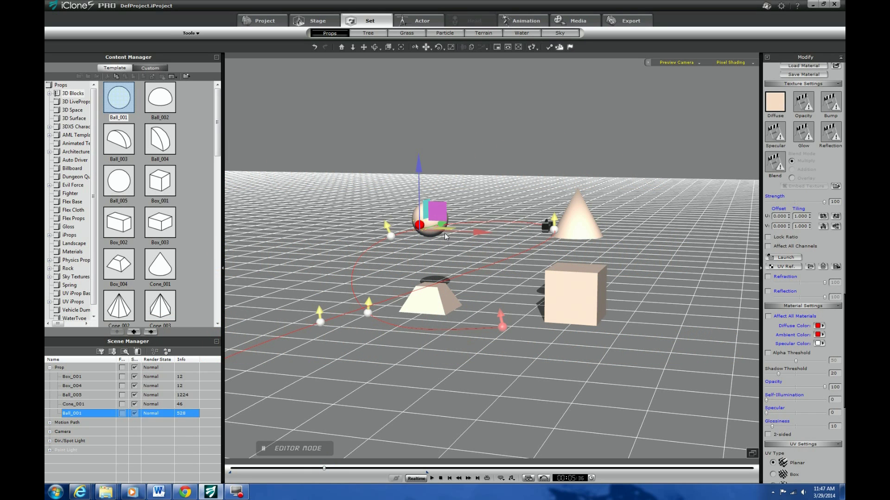
click(587, 214)
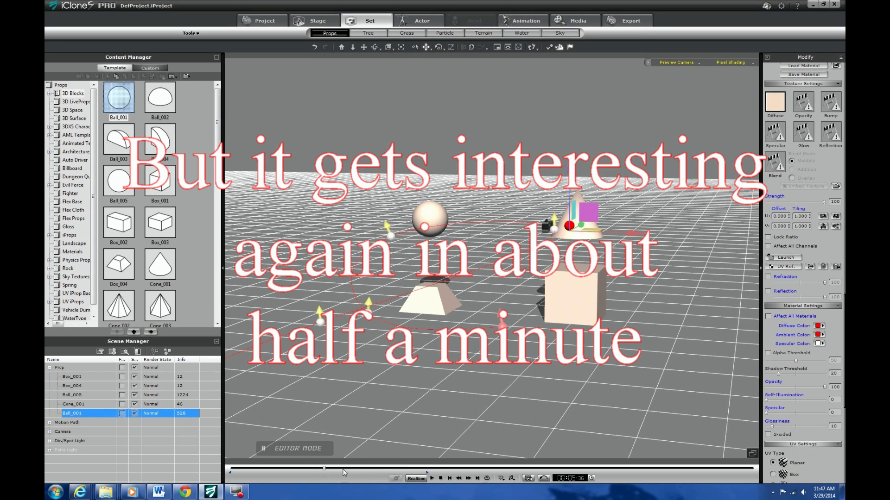
- Rewind and create a motion path from the red ball's movement
click(441, 479)
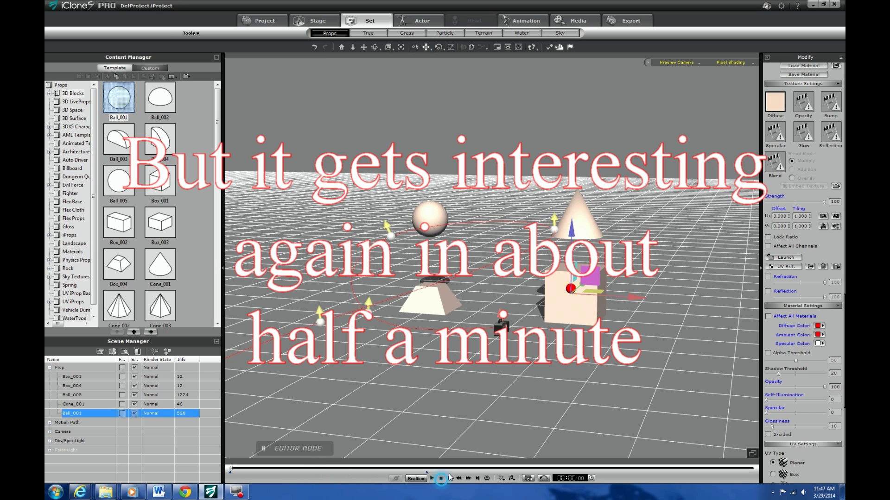
right_click(502, 326)
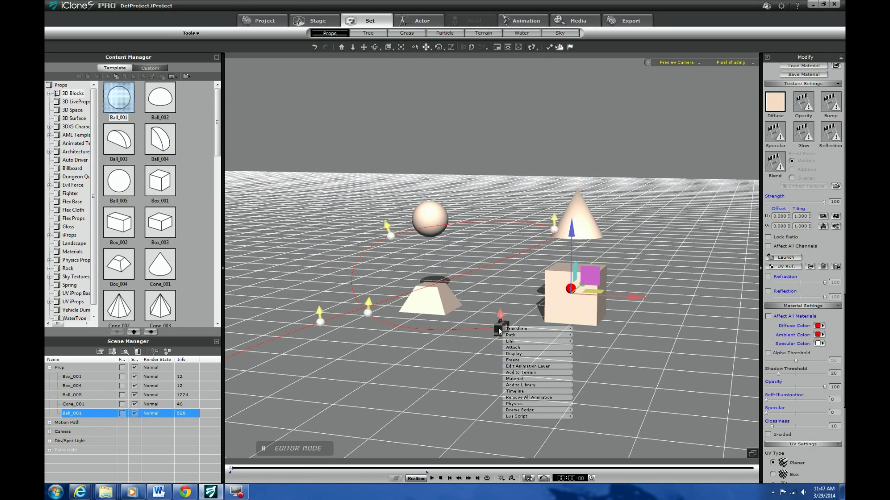
click(588, 335)
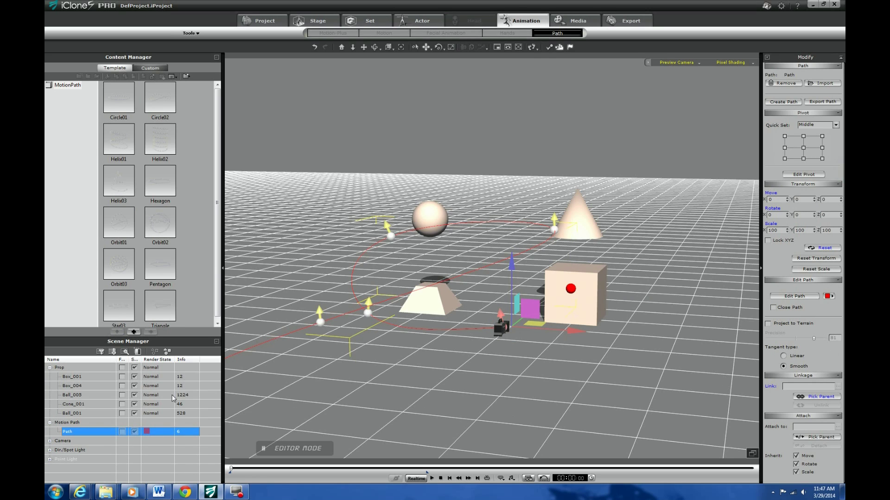
- Set Ball_001 as the Main camera's look-at target and scrub to check the aim
click(50, 442)
click(67, 450)
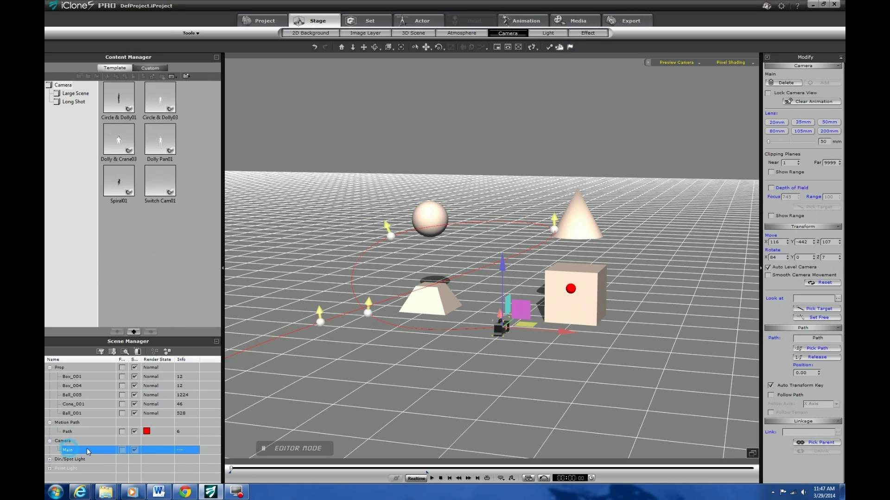
click(832, 310)
click(571, 288)
mouse_move(232, 469)
mouse_down()
mouse_move(283, 469)
mouse_move(231, 470)
mouse_up()
- Play the scene through the Main camera, stop and rewind, then return to the Preview Camera
click(678, 63)
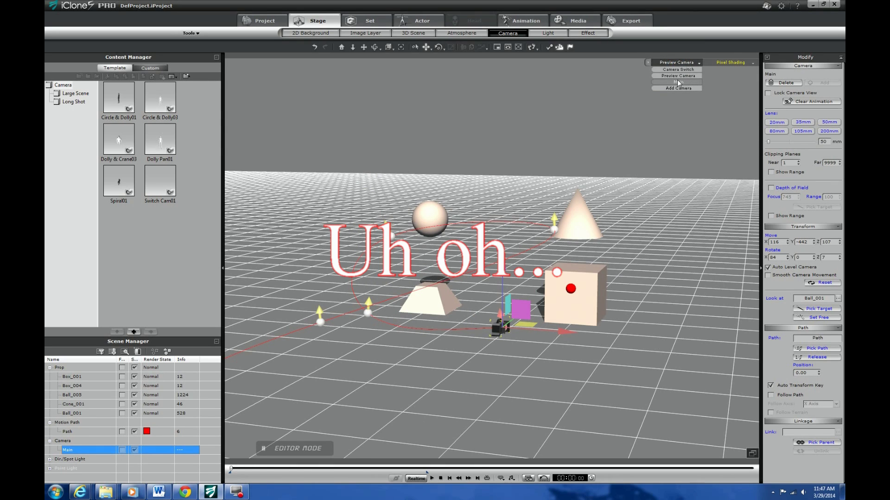
click(677, 80)
key(space)
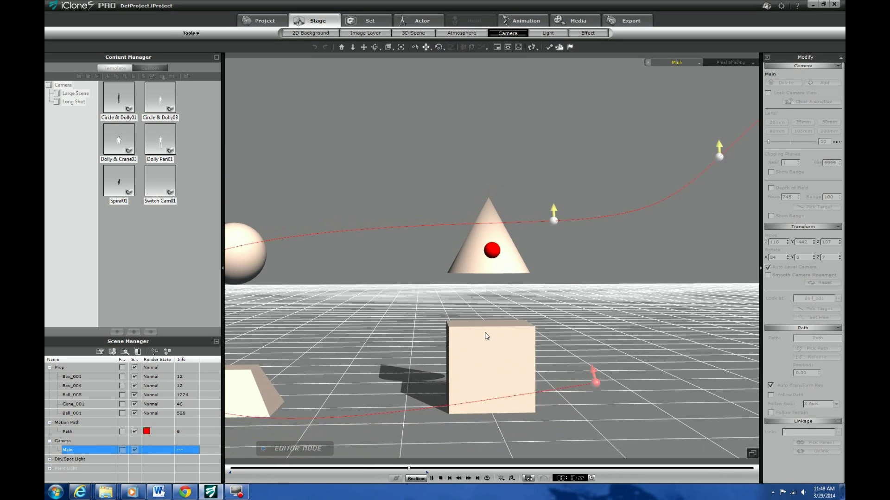
key(space)
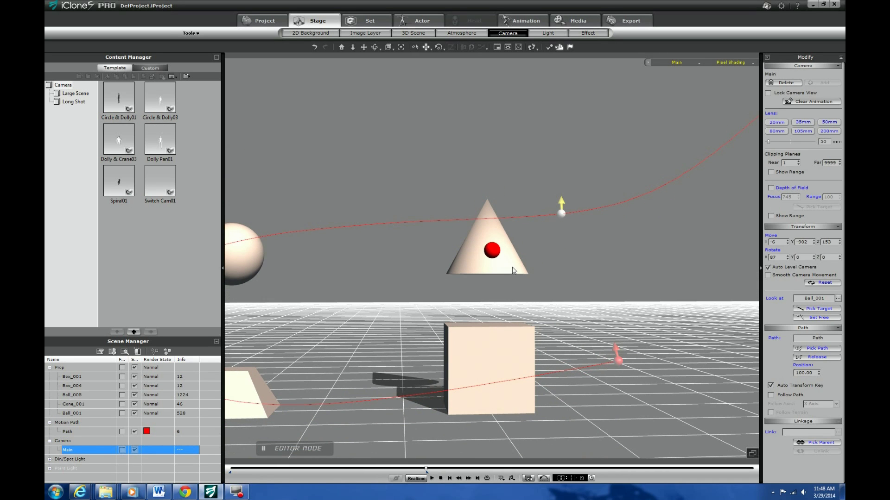
key(Home)
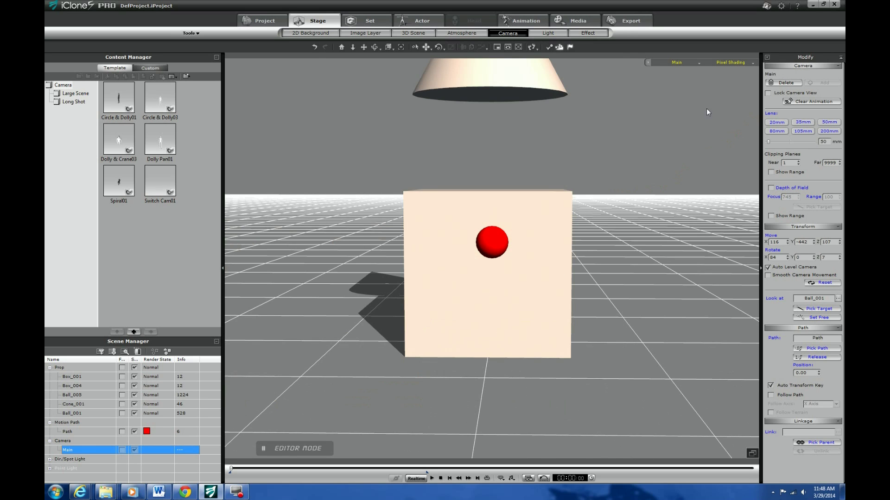
click(697, 63)
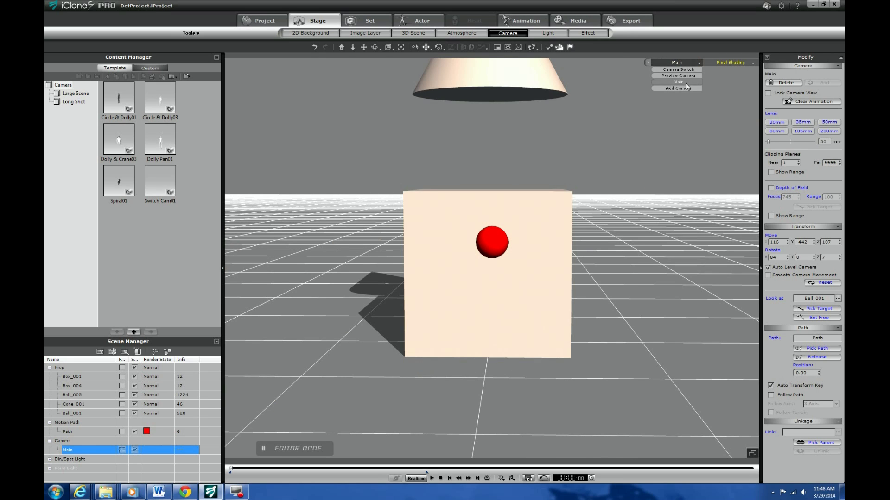
click(678, 75)
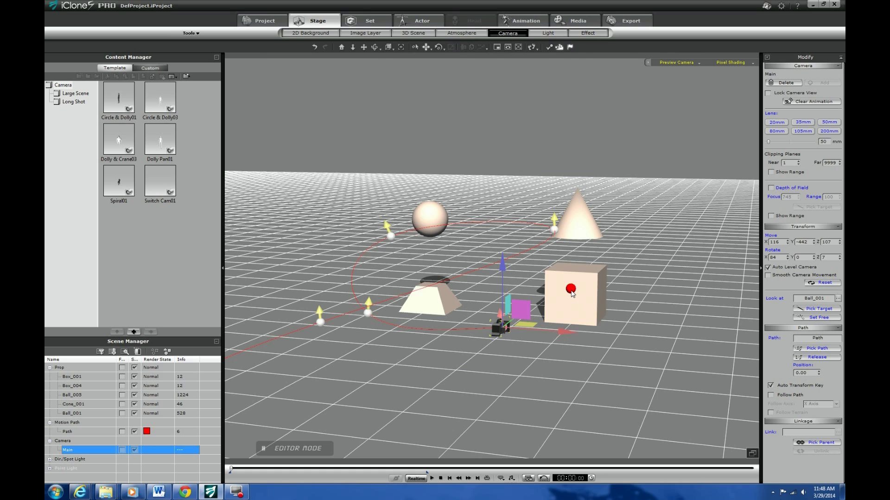
- Select Ball_001 and tick Set as Dummy in the Modify panel
click(571, 290)
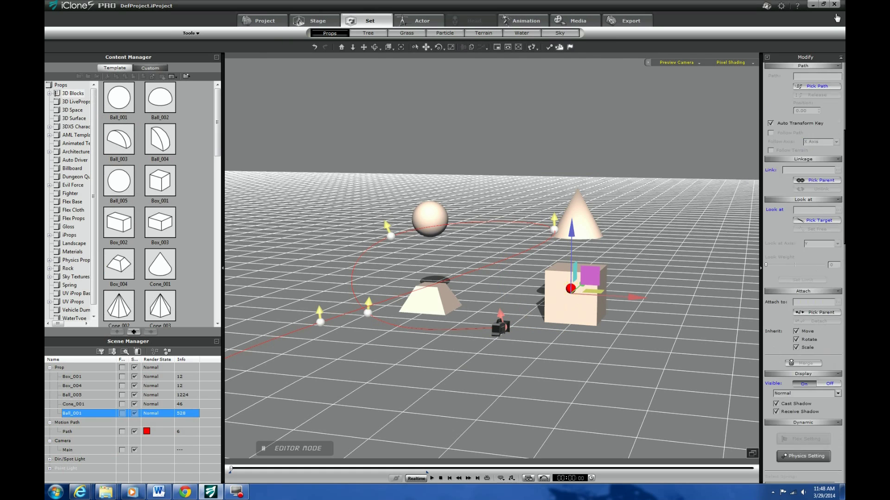
scroll(843, 120, up, 5)
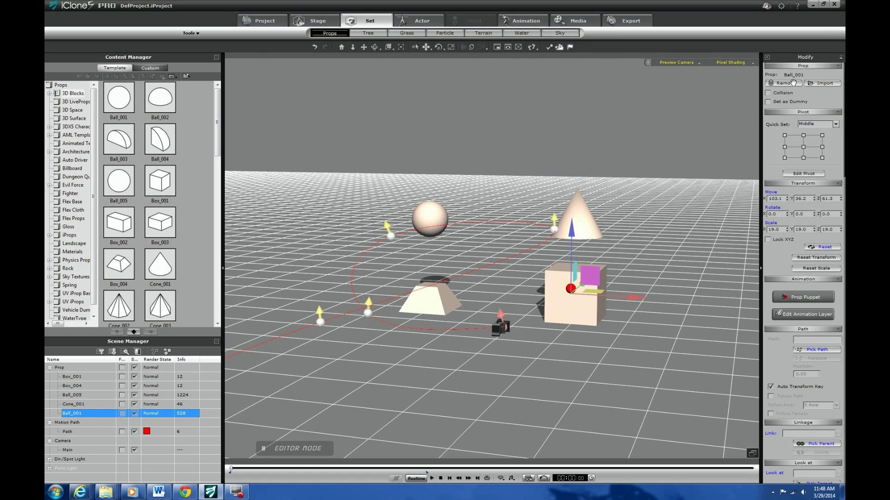
click(768, 102)
- Convert Ball_001's Transform position keys into Path(0) and return to frame 1
key(F3)
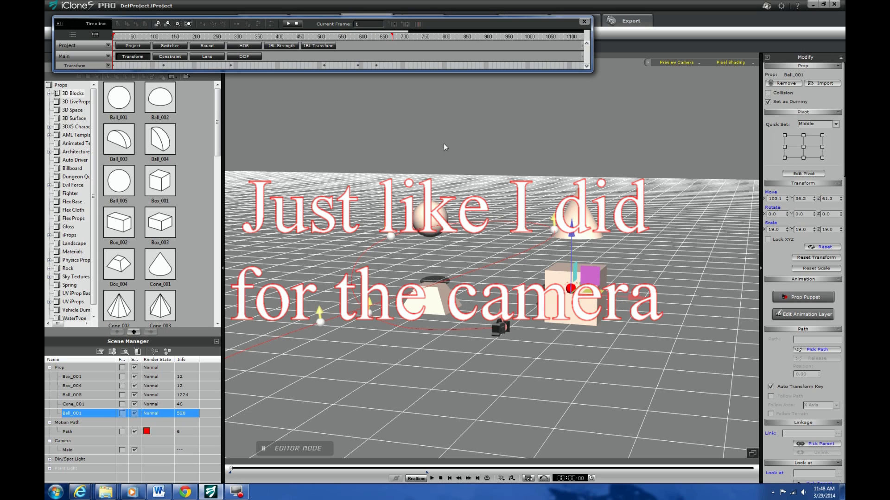
click(96, 34)
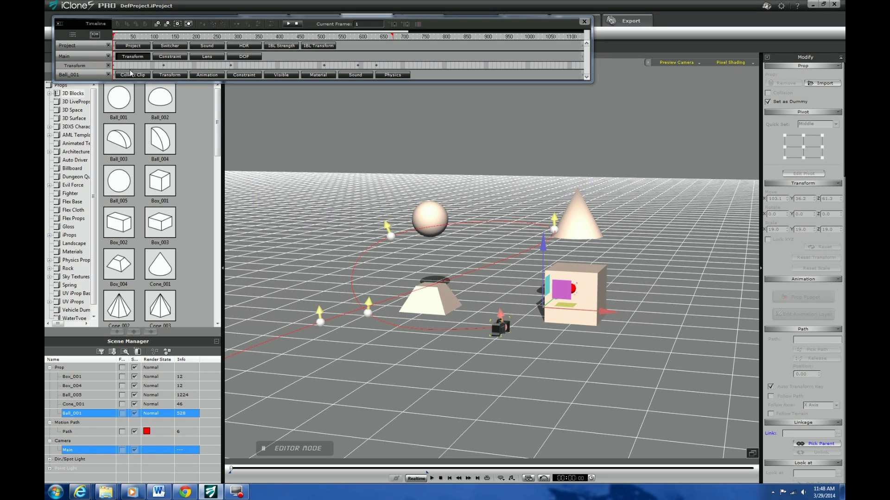
click(168, 75)
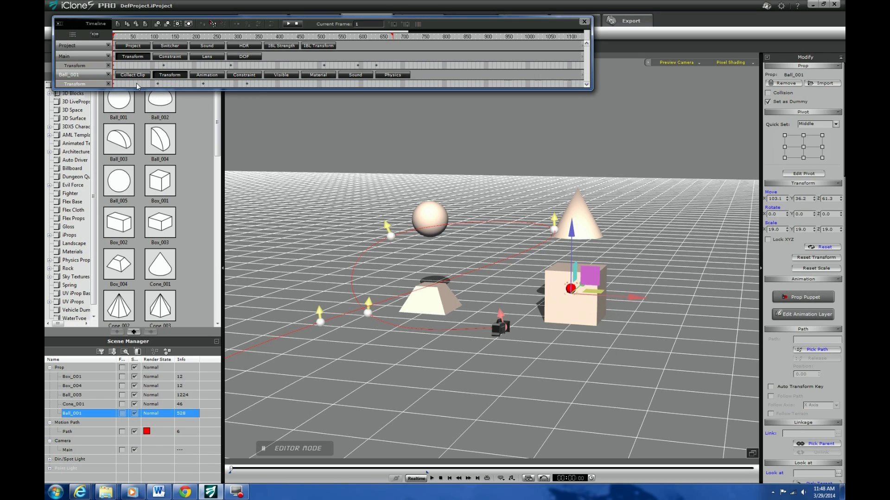
click(84, 85)
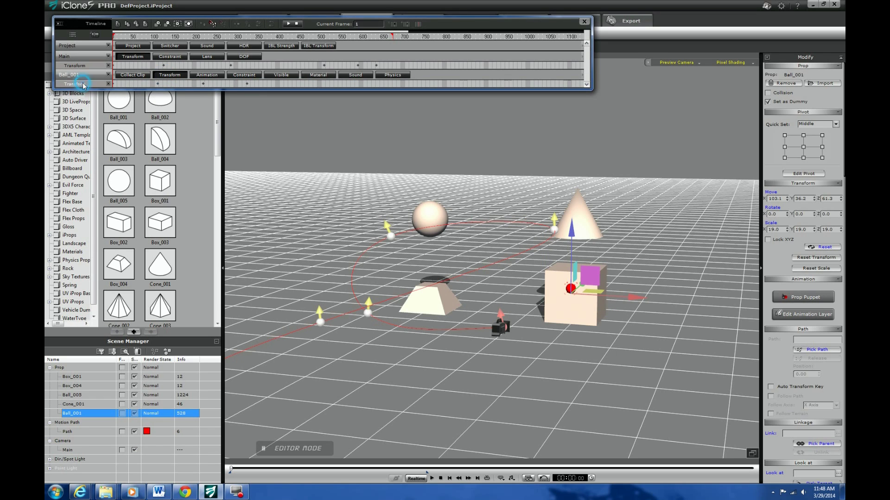
right_click(157, 84)
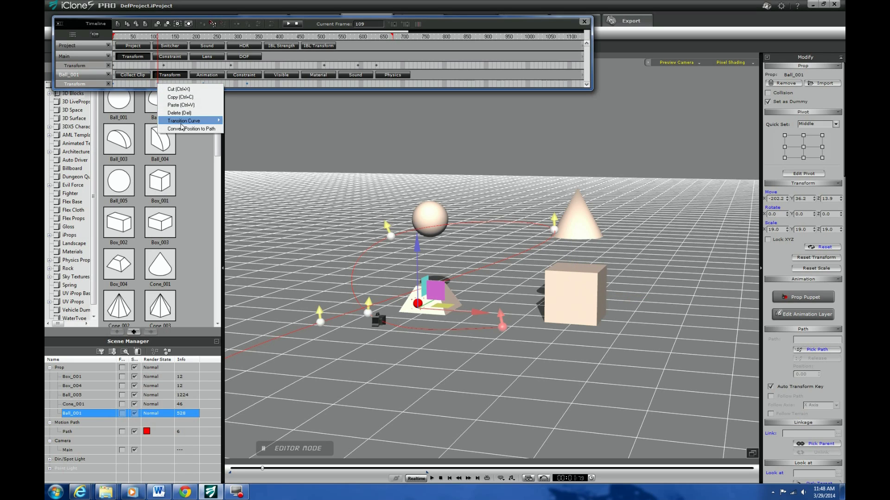
click(183, 128)
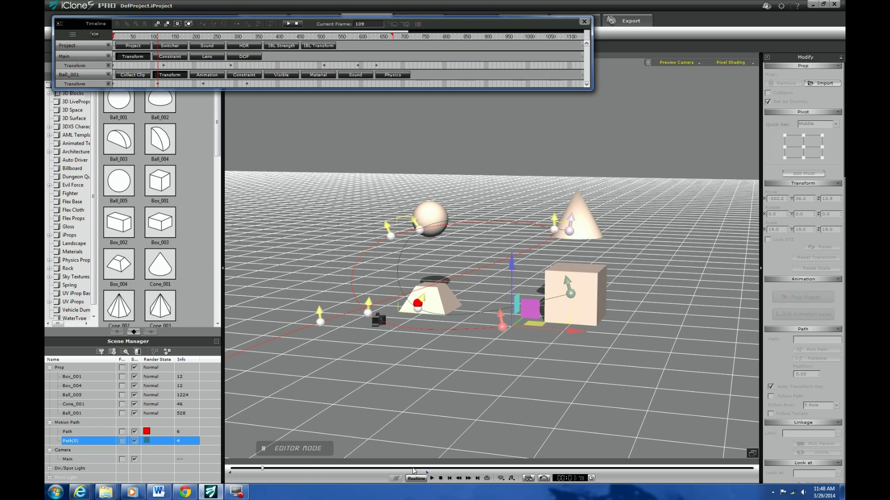
click(441, 479)
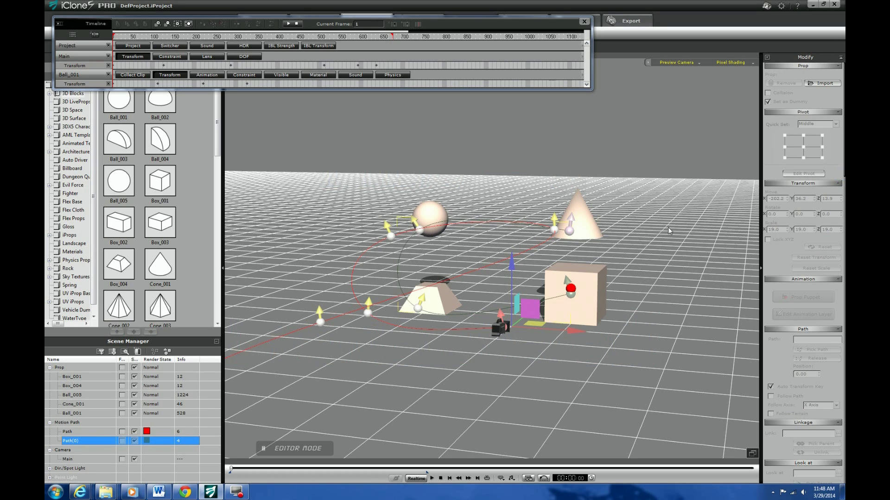
- Set Ball_001's pivot to Middle Center and switch it to Move mode
click(571, 288)
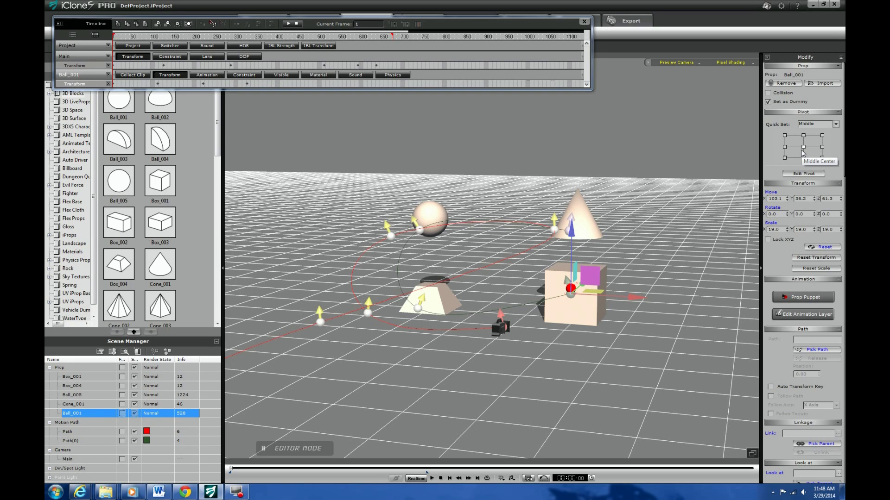
click(803, 147)
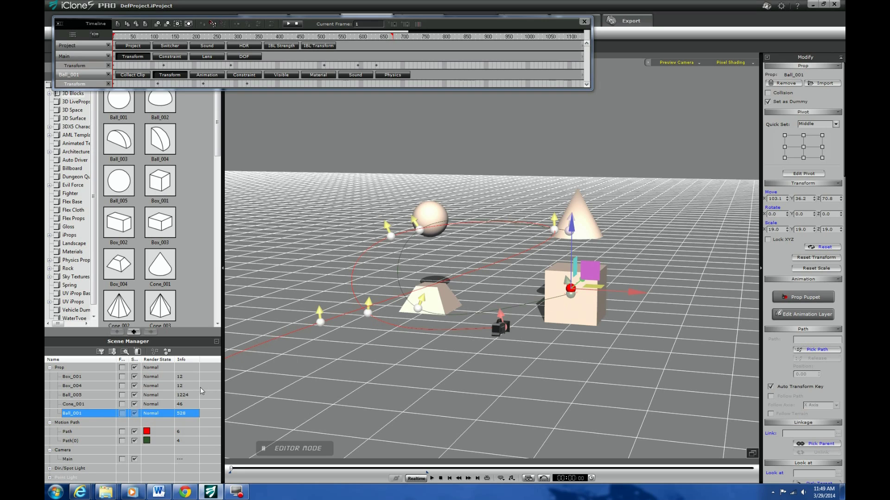
right_click(571, 291)
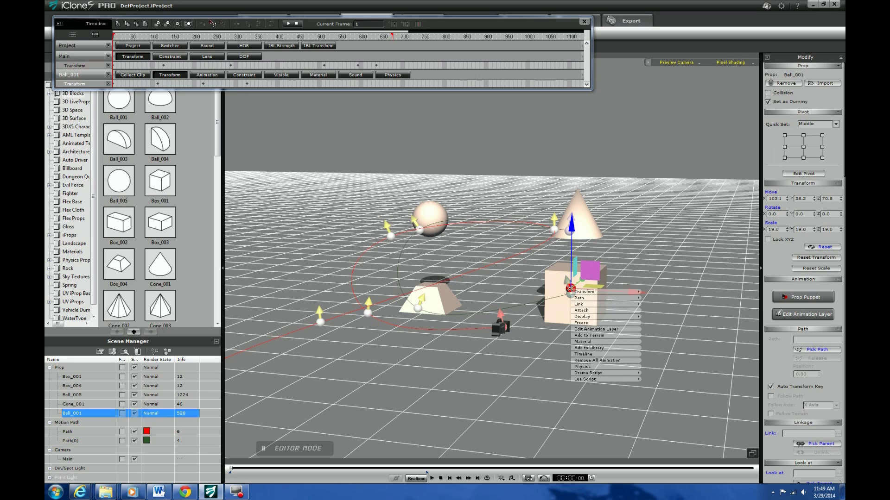
mouse_move(607, 293)
click(650, 293)
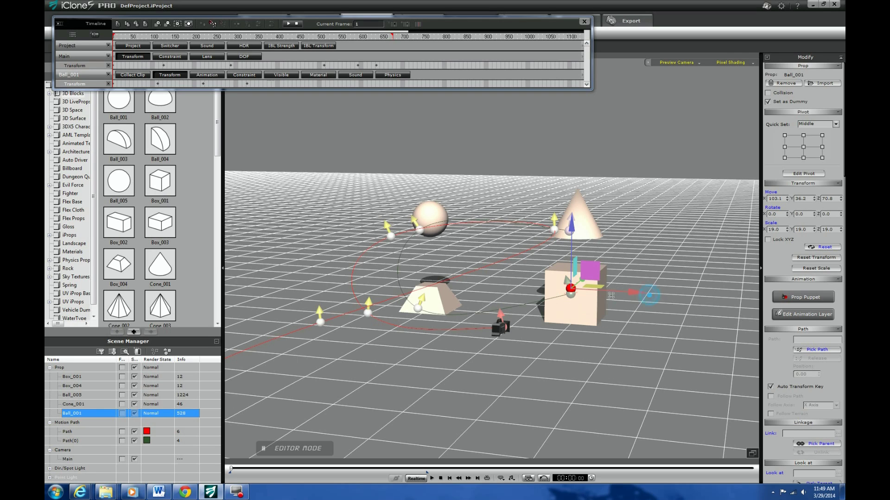
click(571, 295)
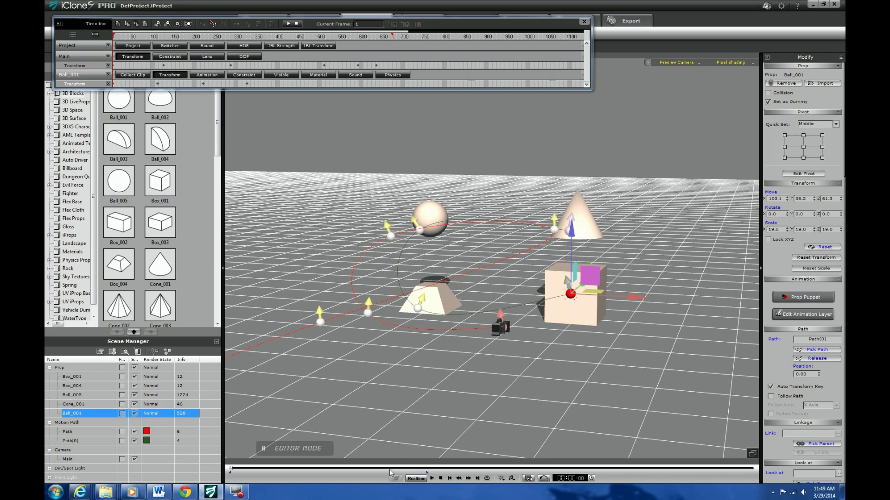
mouse_move(404, 471)
mouse_down()
mouse_move(423, 473)
mouse_move(414, 472)
mouse_up()
- Attach Ball_001 to Path(0) with Pick Path and scrub to check its travel
right_click(573, 300)
mouse_move(586, 307)
click(658, 305)
click(566, 229)
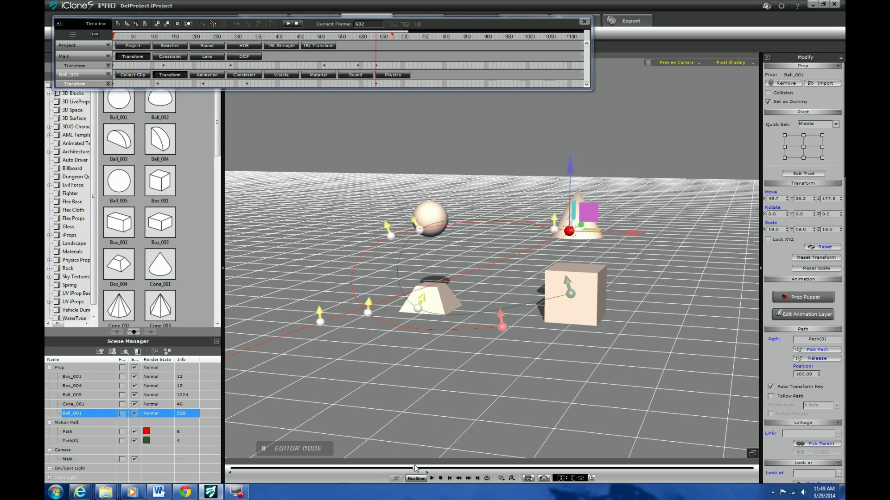
drag(415, 469, 293, 496)
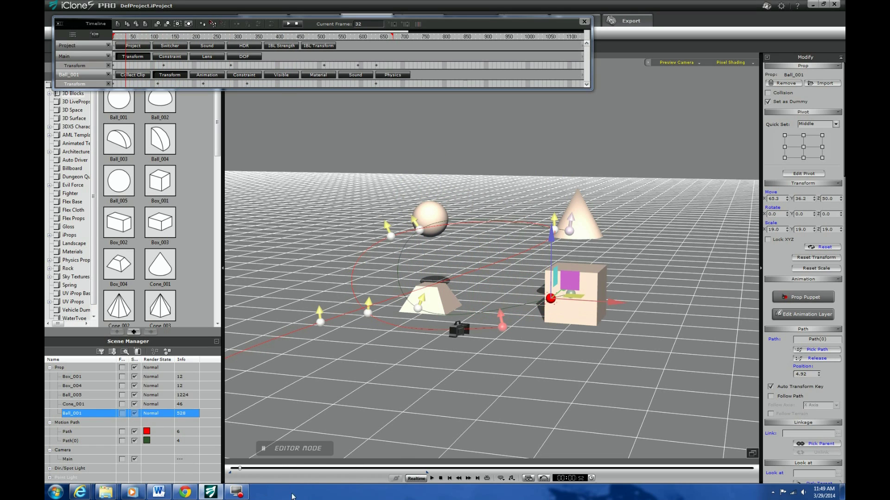
- Rewind, close the timeline, and play back the Main camera view following the red ball
click(440, 478)
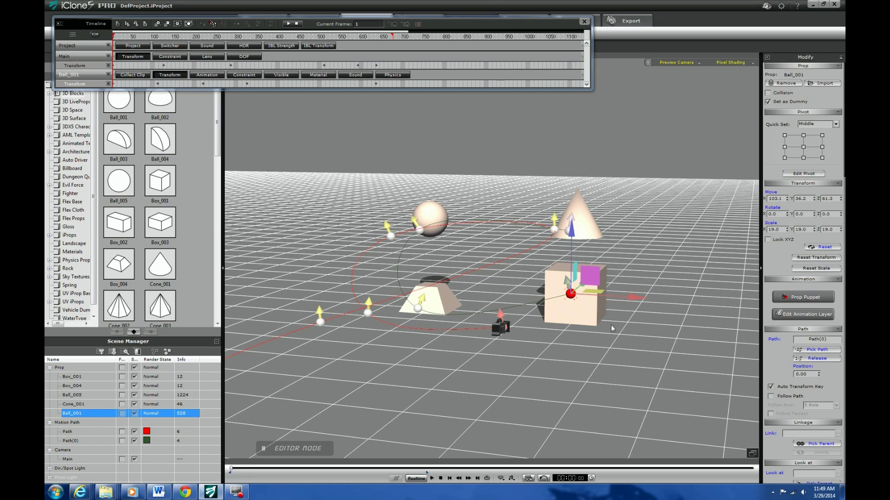
click(677, 62)
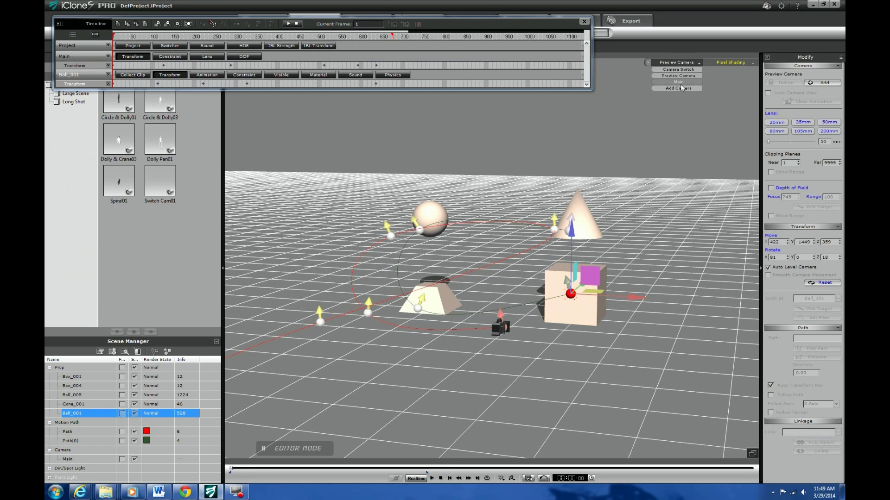
click(681, 82)
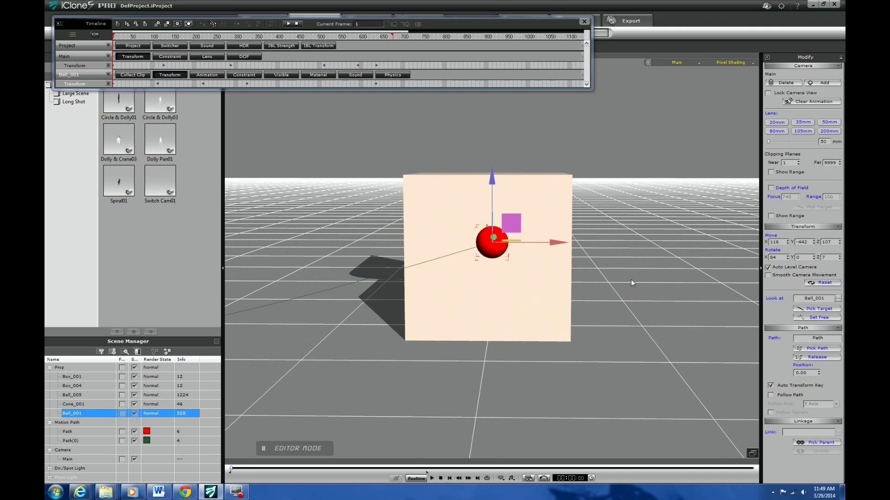
click(585, 22)
key(space)
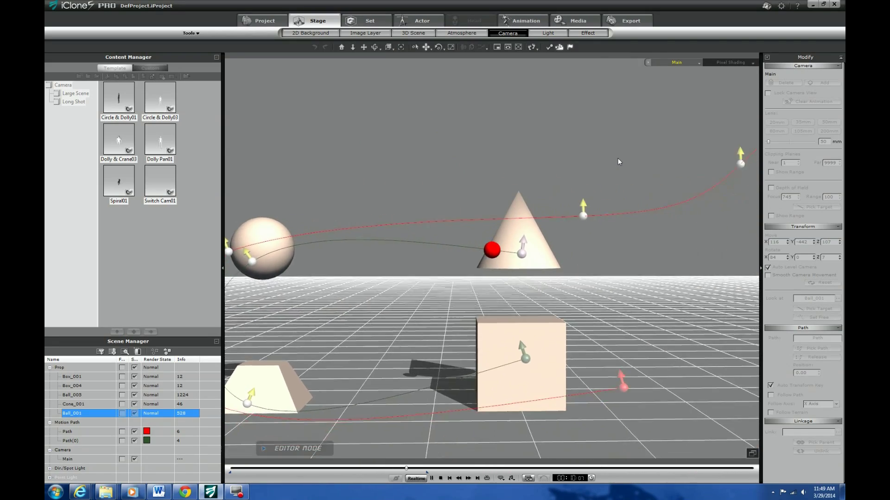
key(space)
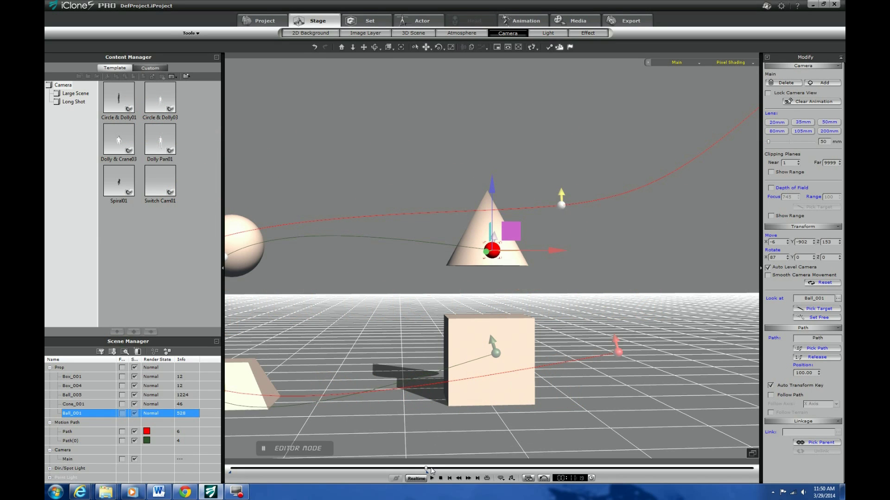
drag(427, 468, 359, 469)
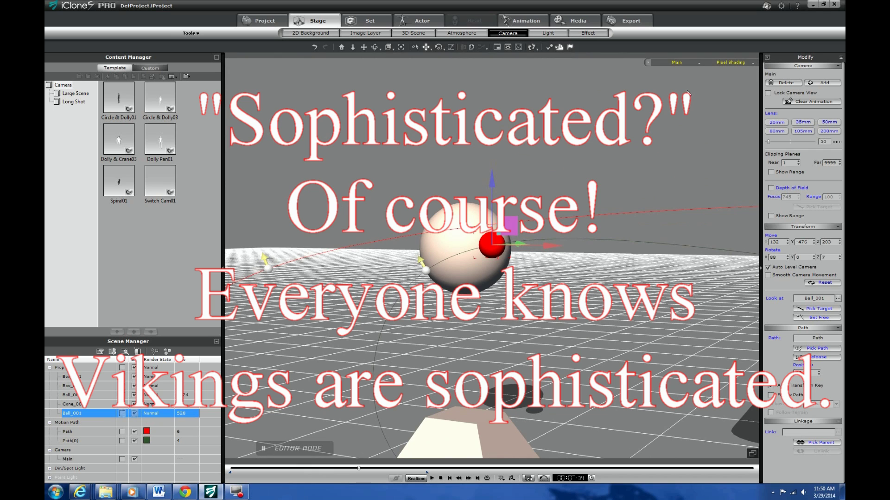
- Switch the main view to the Preview Camera and show the Main camera in the mini viewport
click(496, 47)
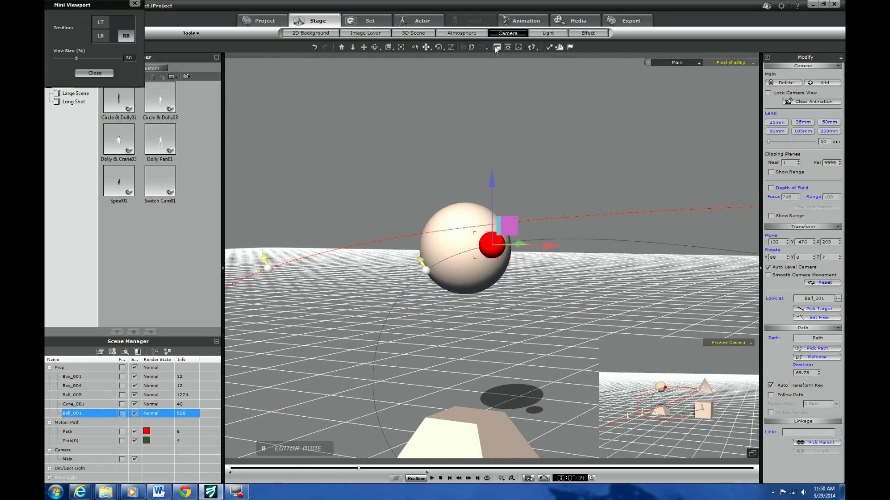
click(656, 64)
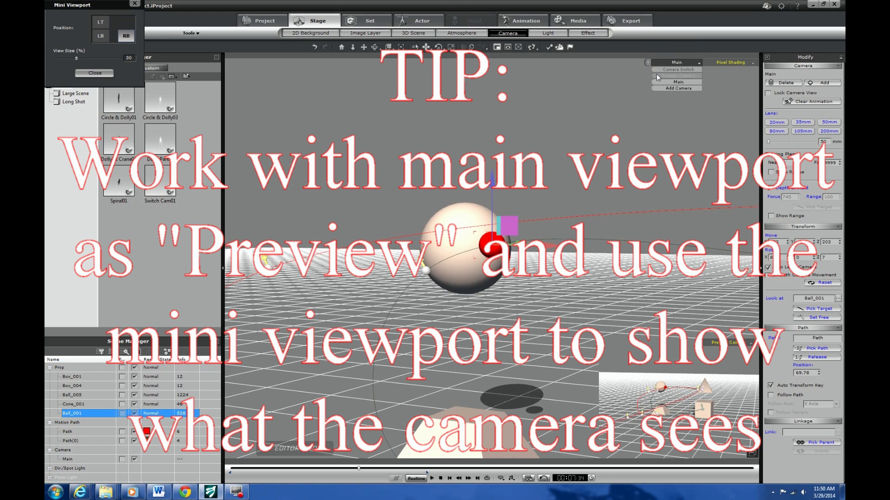
click(678, 76)
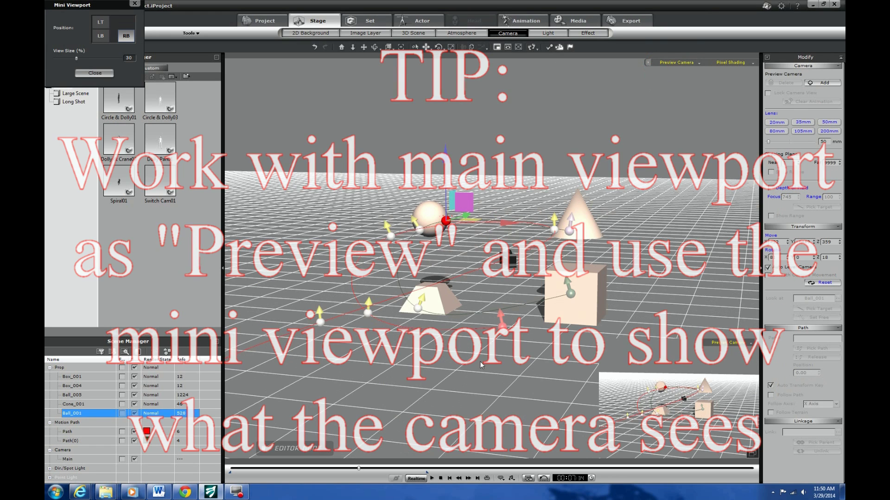
click(736, 343)
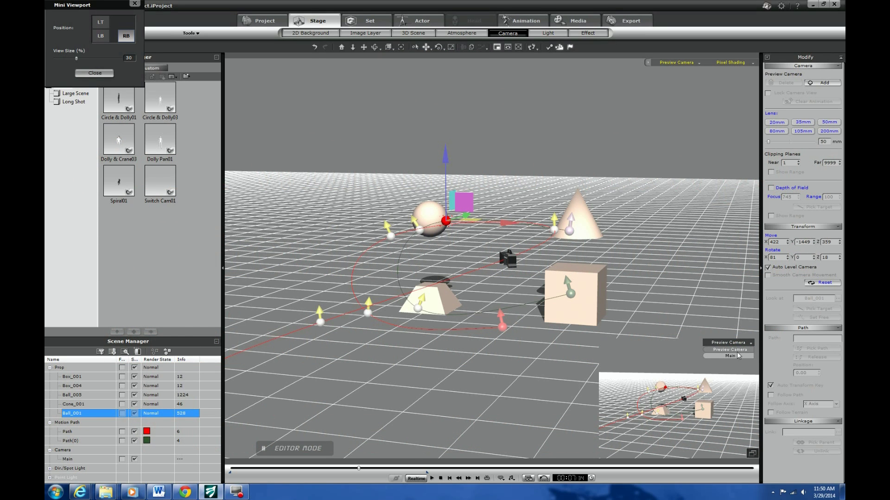
click(737, 357)
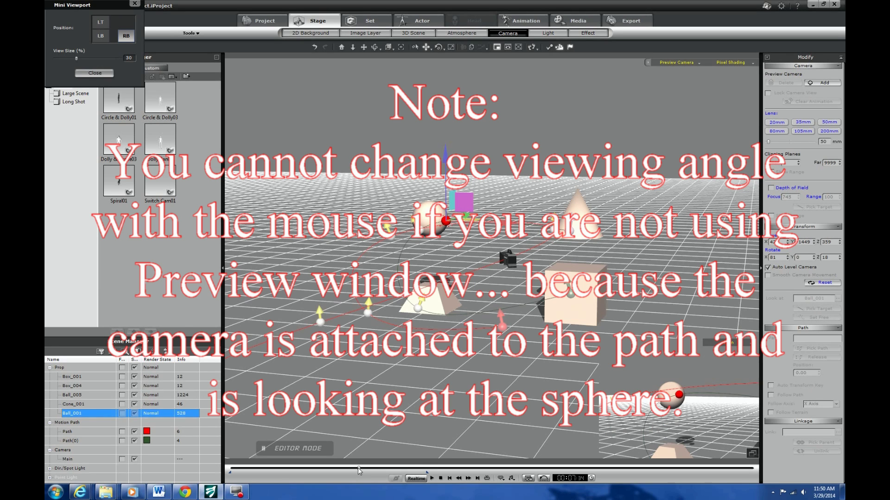
- Deselect Ball_001 and scrub the timeline back and forth to preview the Main camera's view
drag(358, 468, 291, 468)
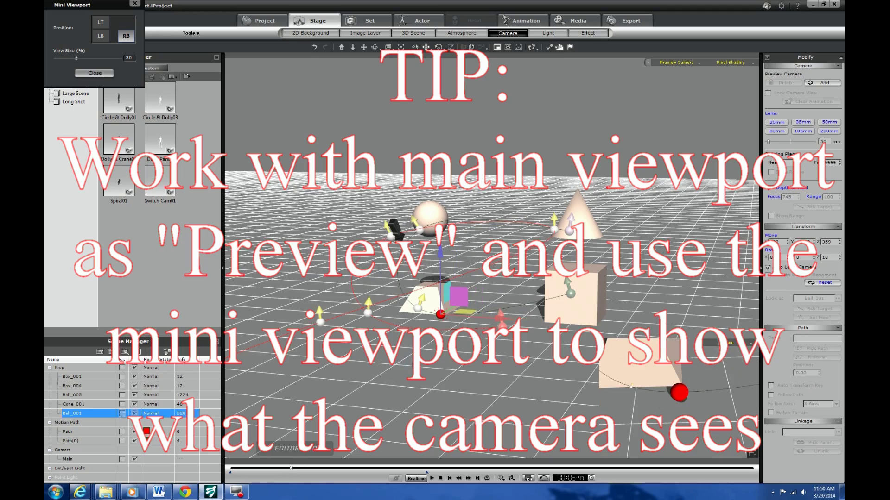
click(417, 370)
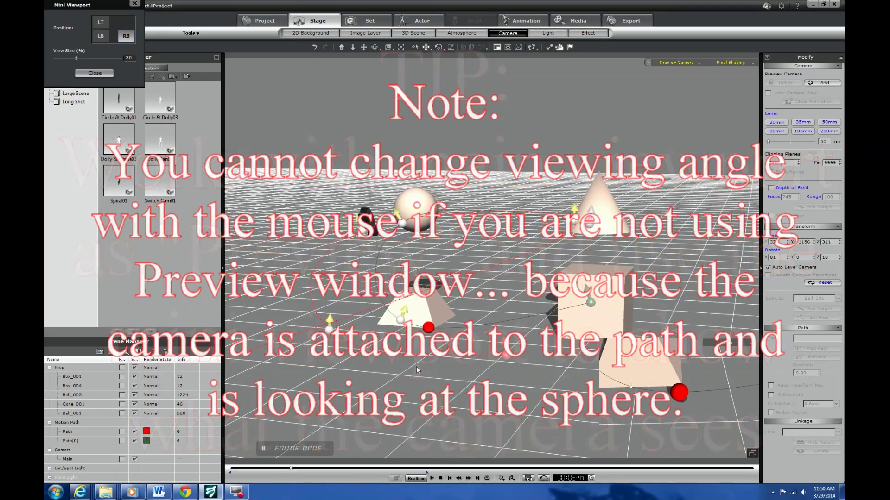
scroll(417, 371, up, 3)
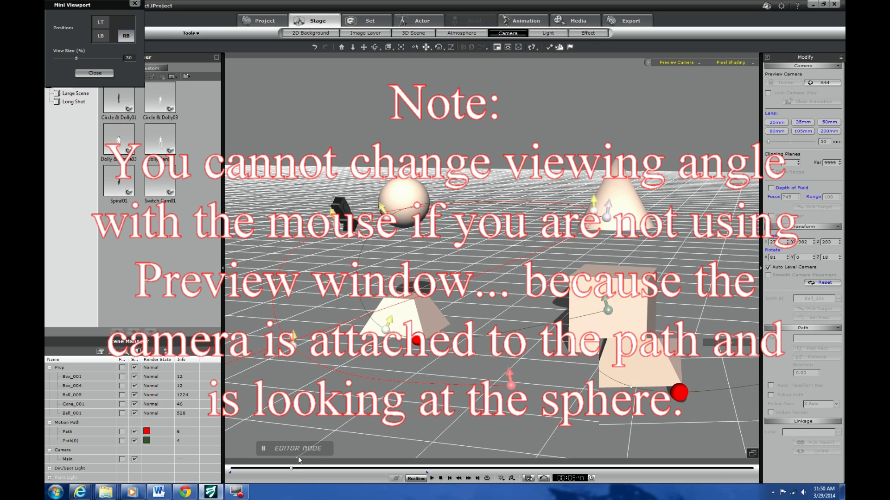
drag(292, 471, 284, 470)
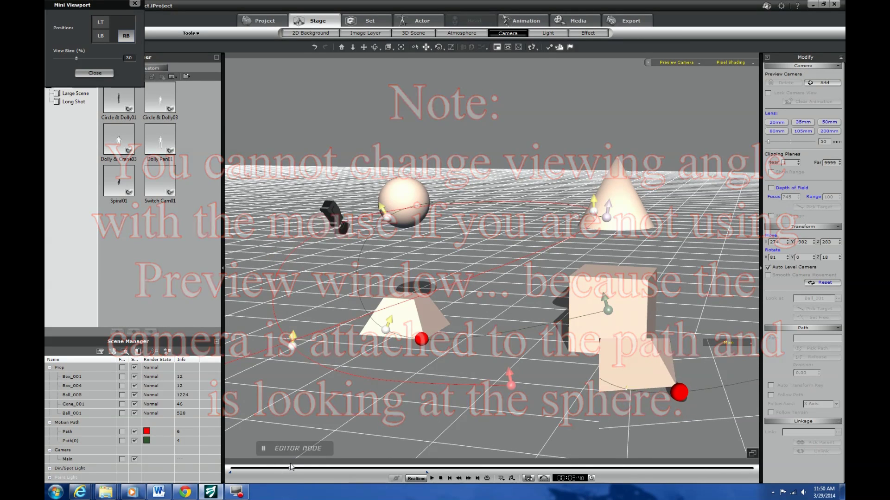
drag(291, 467, 293, 467)
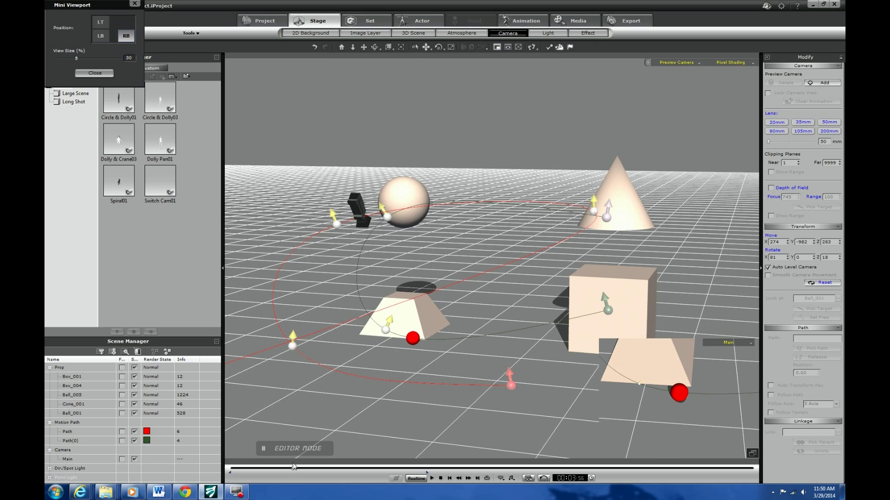
- Edit Path(0), raising the point beside the pyramid upward on Z and shifting it left
click(68, 433)
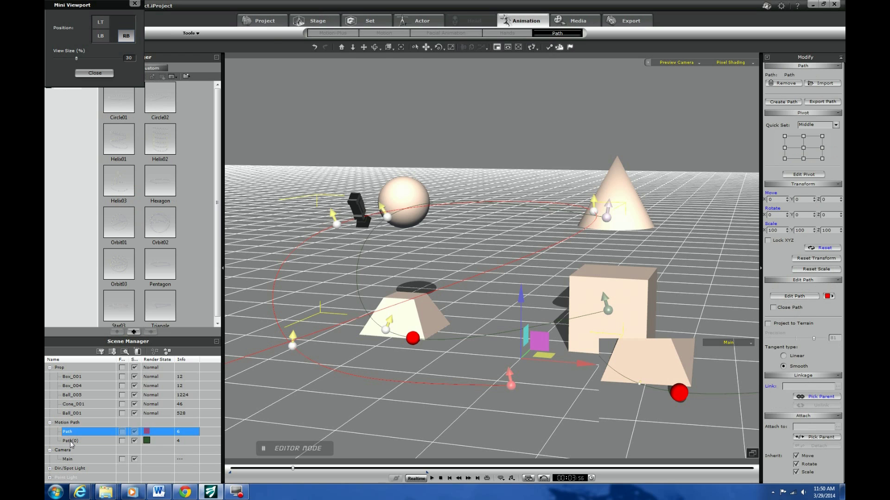
click(71, 441)
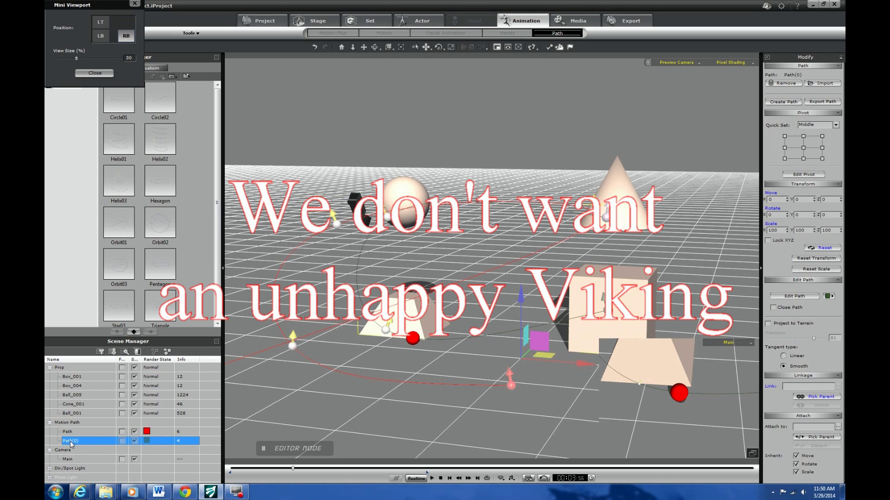
right_click(387, 332)
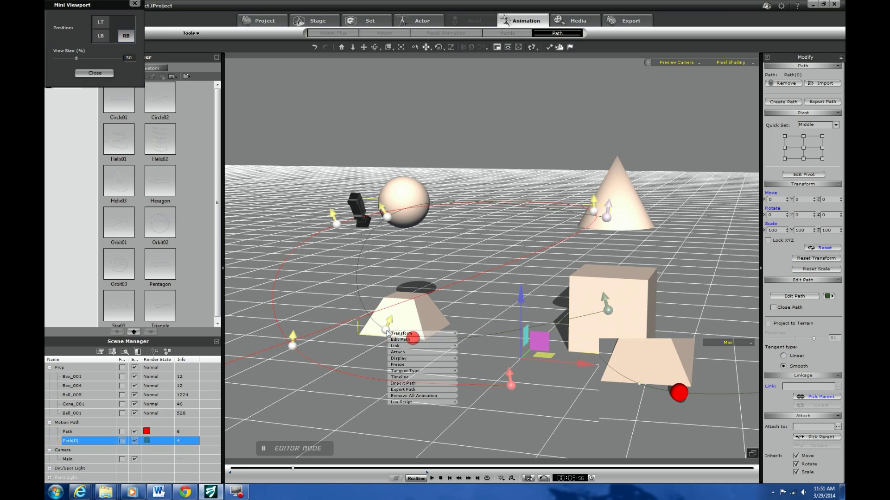
click(410, 341)
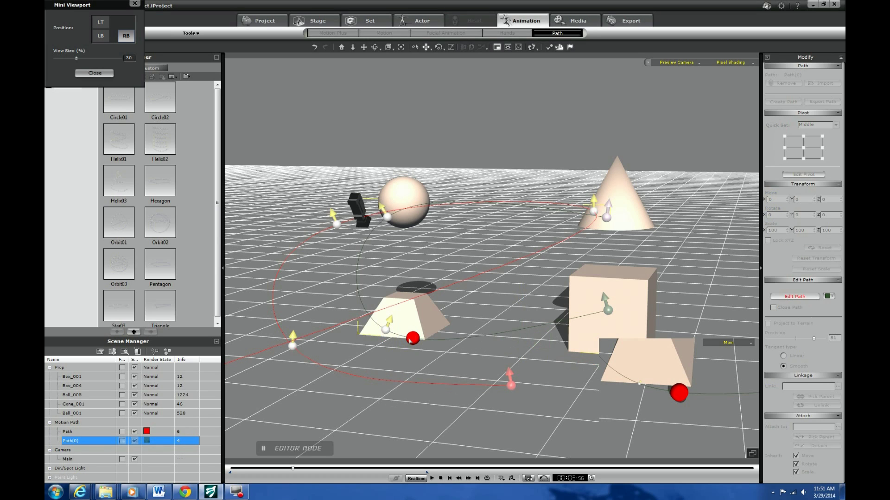
click(387, 330)
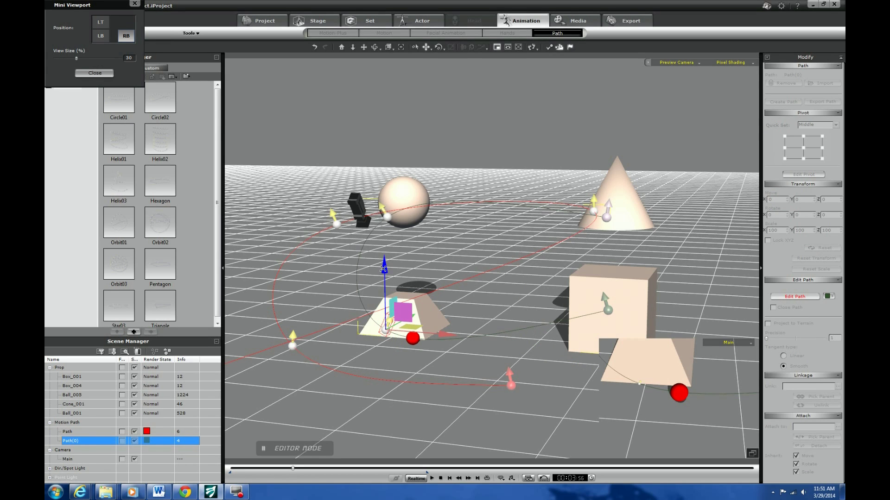
drag(384, 268, 387, 217)
drag(406, 263, 351, 263)
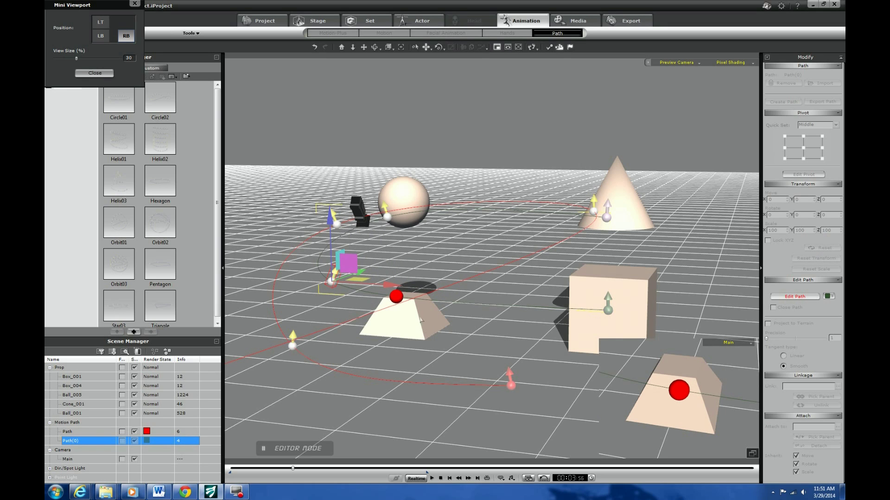
- Edit the camera's Path, moving the point near the sphere down and left
click(76, 431)
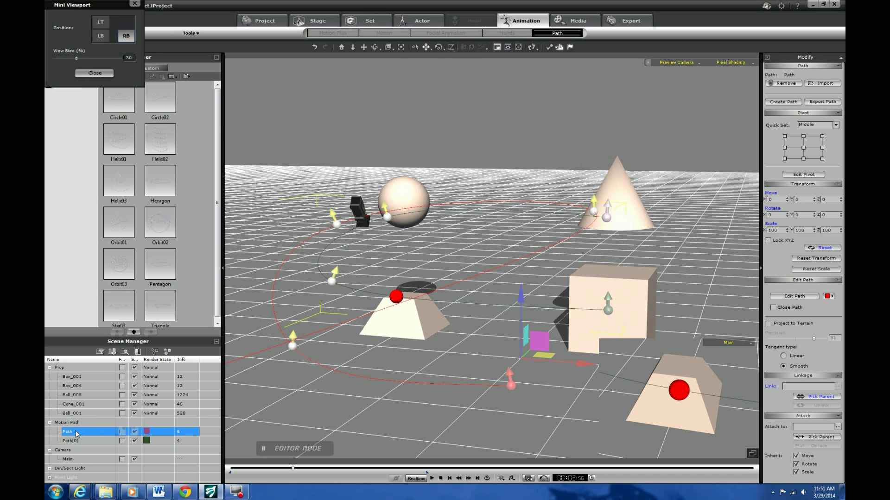
right_click(339, 227)
mouse_move(358, 255)
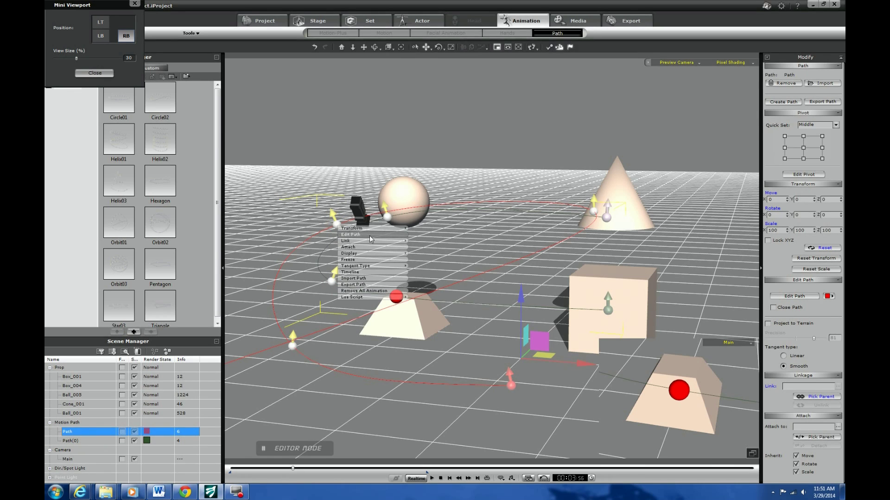
click(371, 238)
click(338, 226)
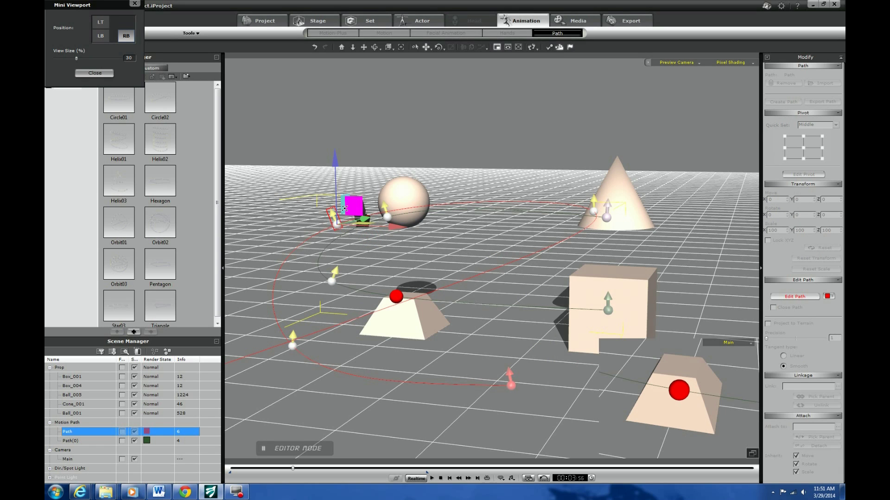
drag(342, 225, 325, 242)
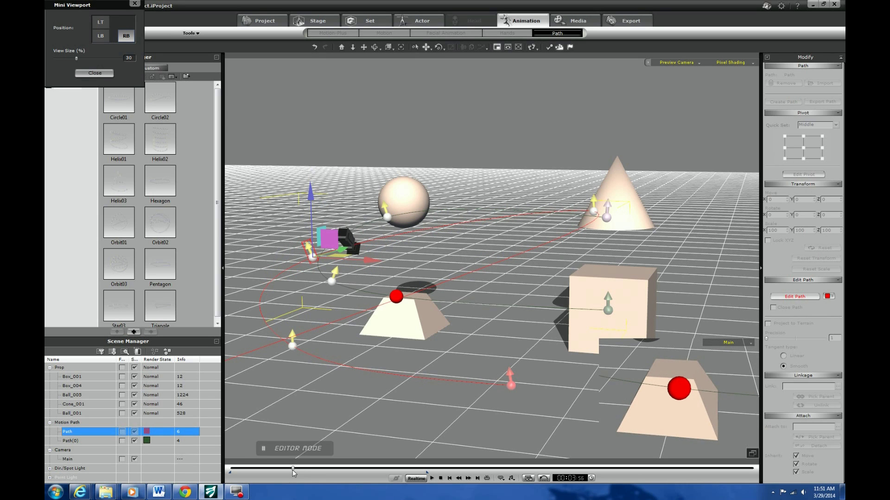
- At about 5 seconds, pull the Path point beside the cone toward the scene centre
drag(293, 469, 337, 483)
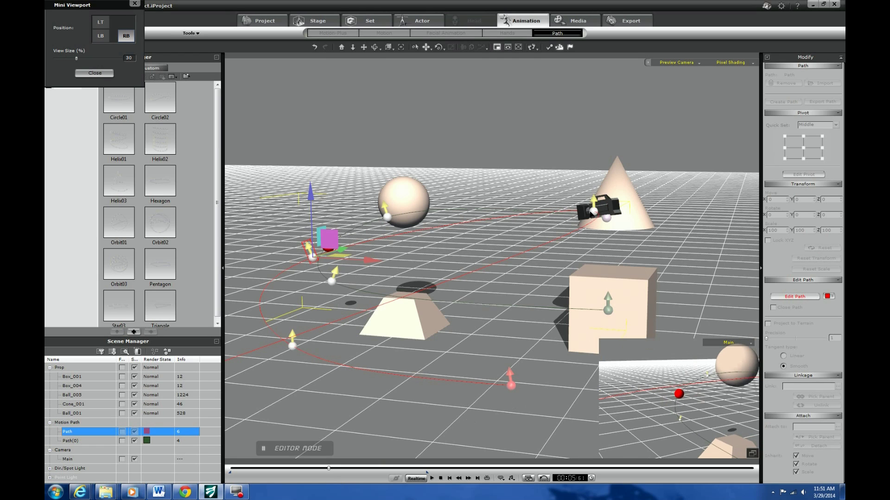
click(592, 214)
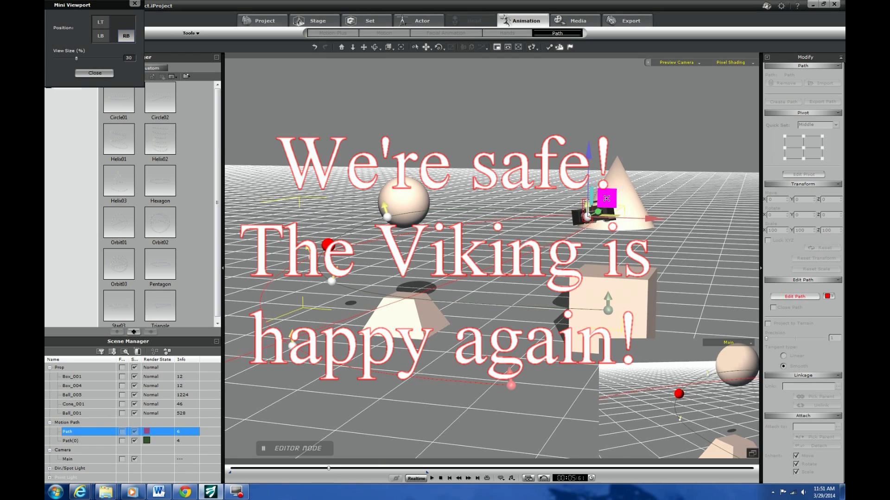
drag(606, 199, 509, 237)
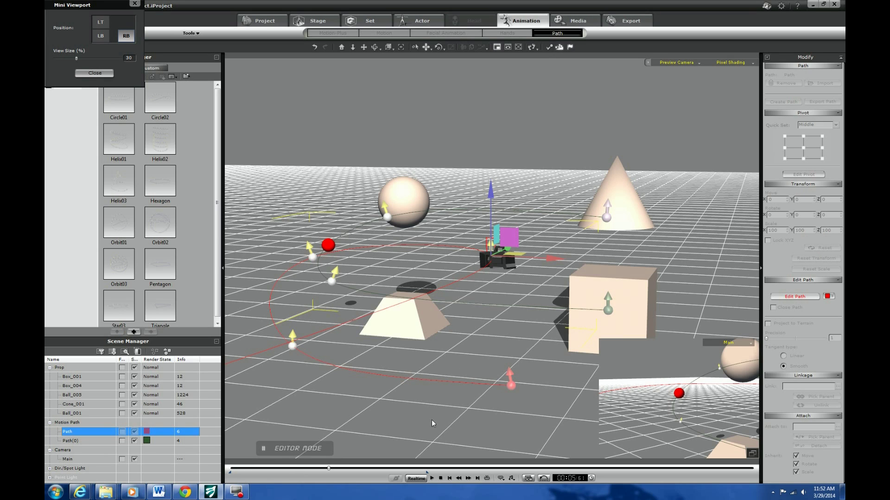
drag(329, 468, 361, 465)
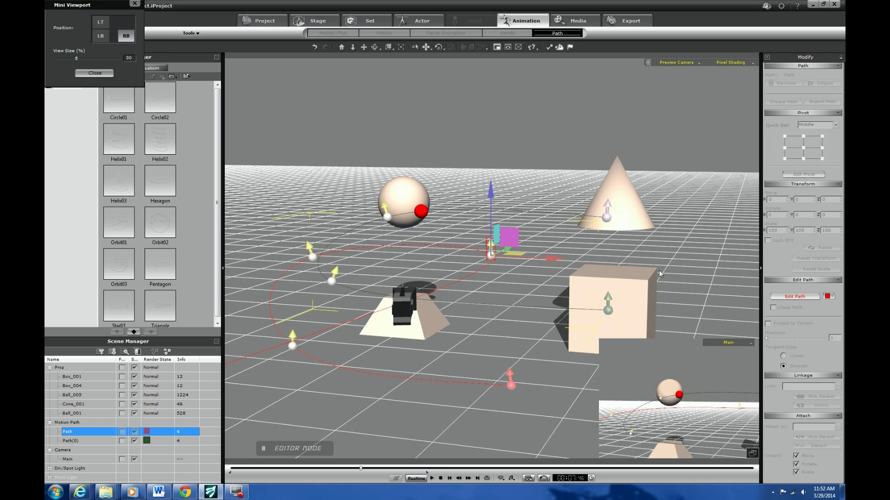
- Close the mini viewport and view the scene through the Main camera
click(499, 49)
click(687, 64)
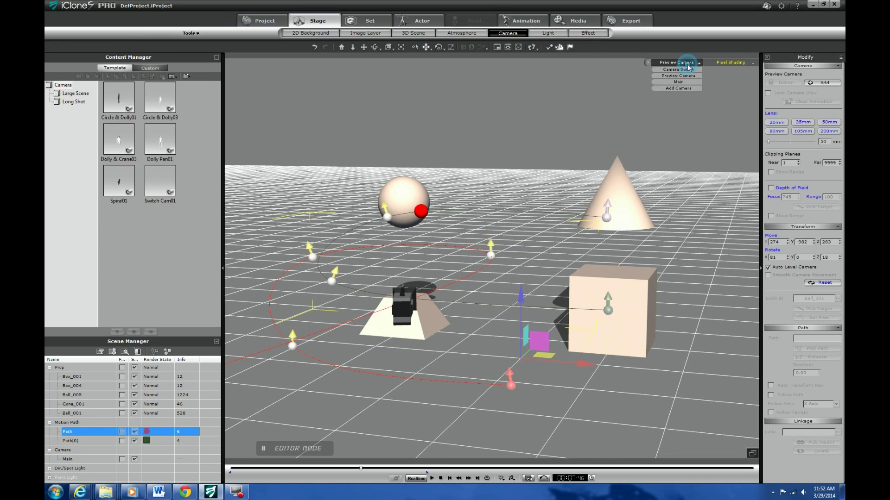
click(684, 82)
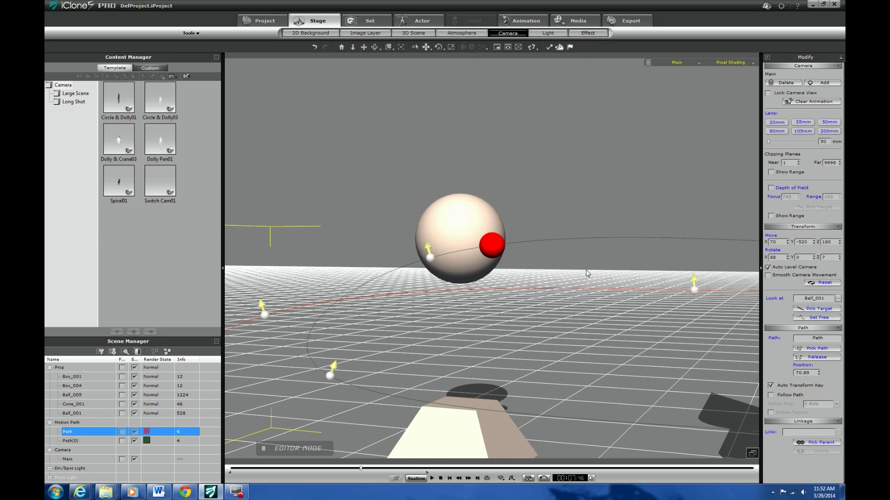
- Play and stop the animation, then replay it from the first frame
key(space)
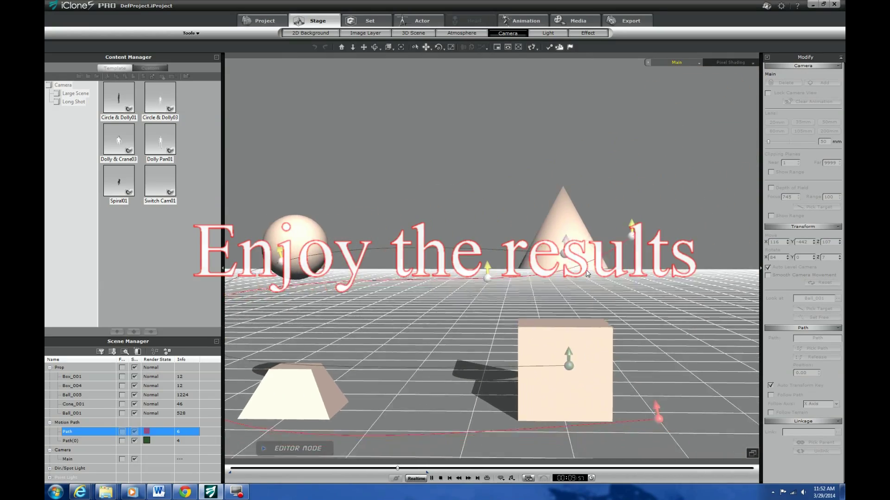
key(space)
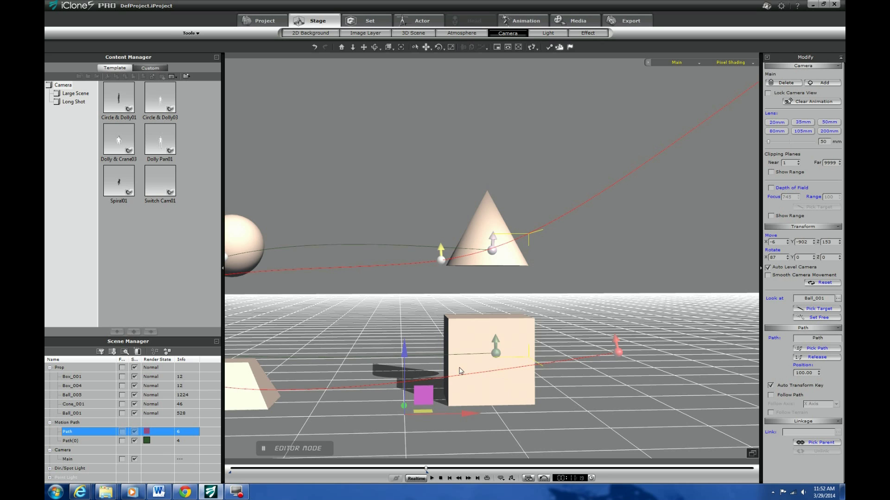
click(443, 480)
key(space)
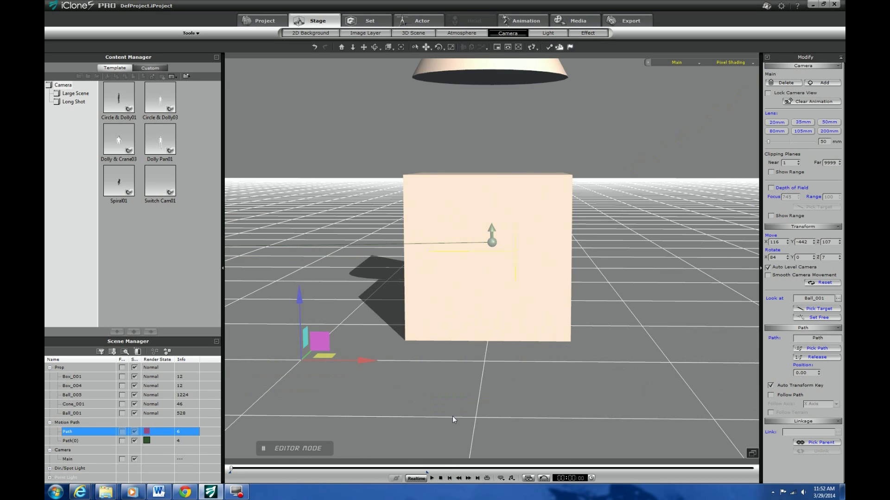